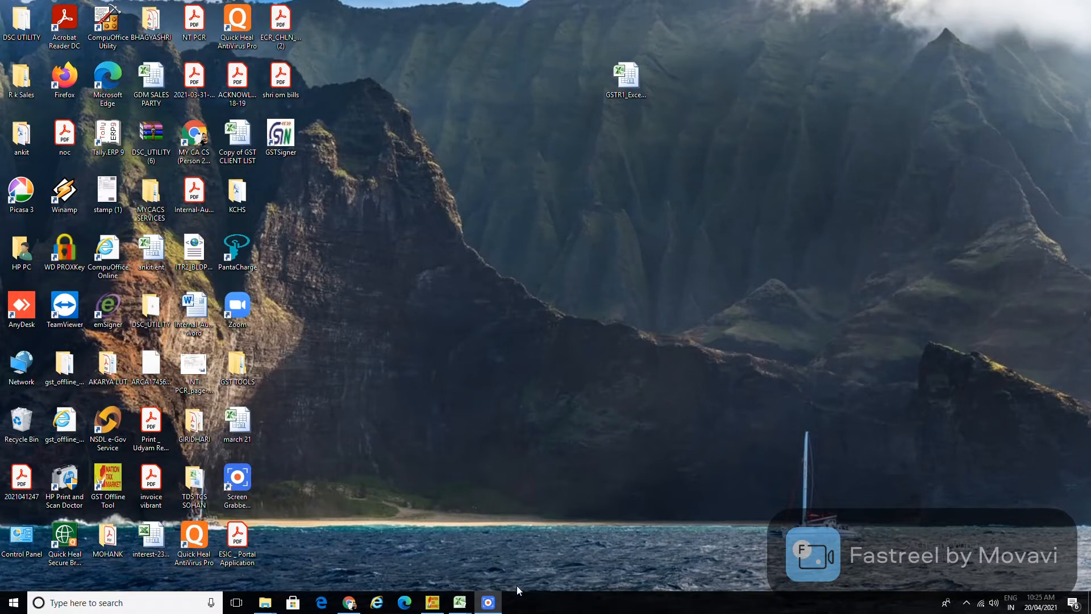
# Bring up Chrome's GST return filing page and choose financial year 2020-21.
pyautogui.moveTo(494, 609)
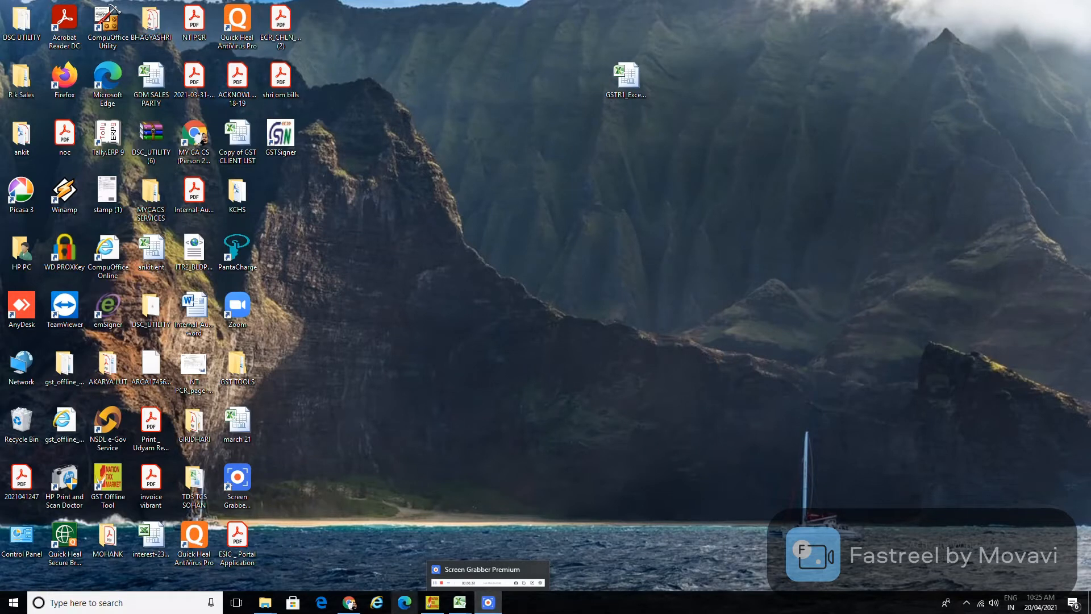
pyautogui.click(352, 607)
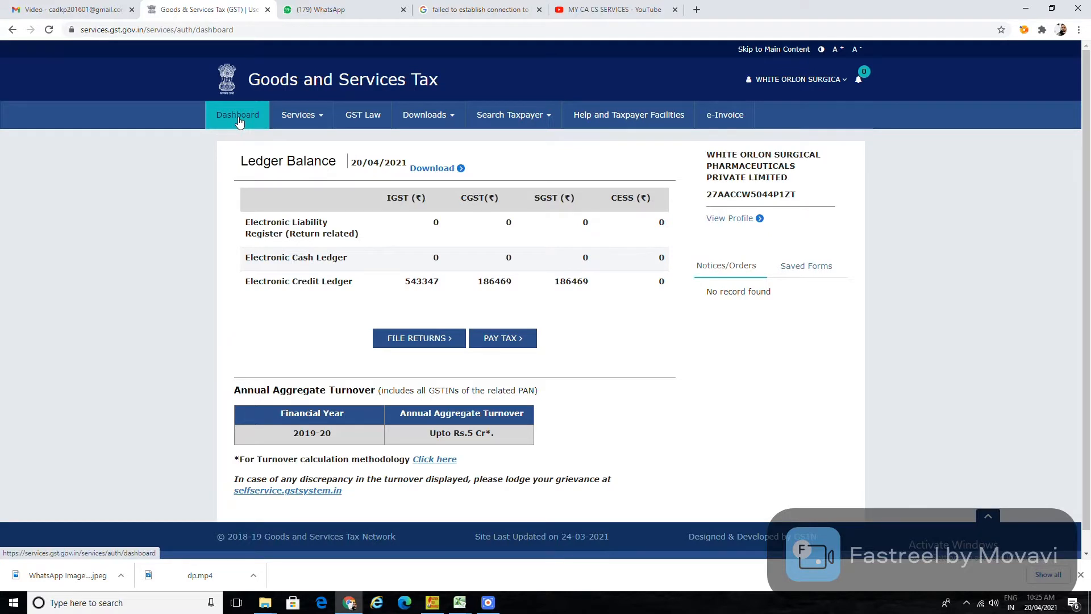
pyautogui.click(408, 346)
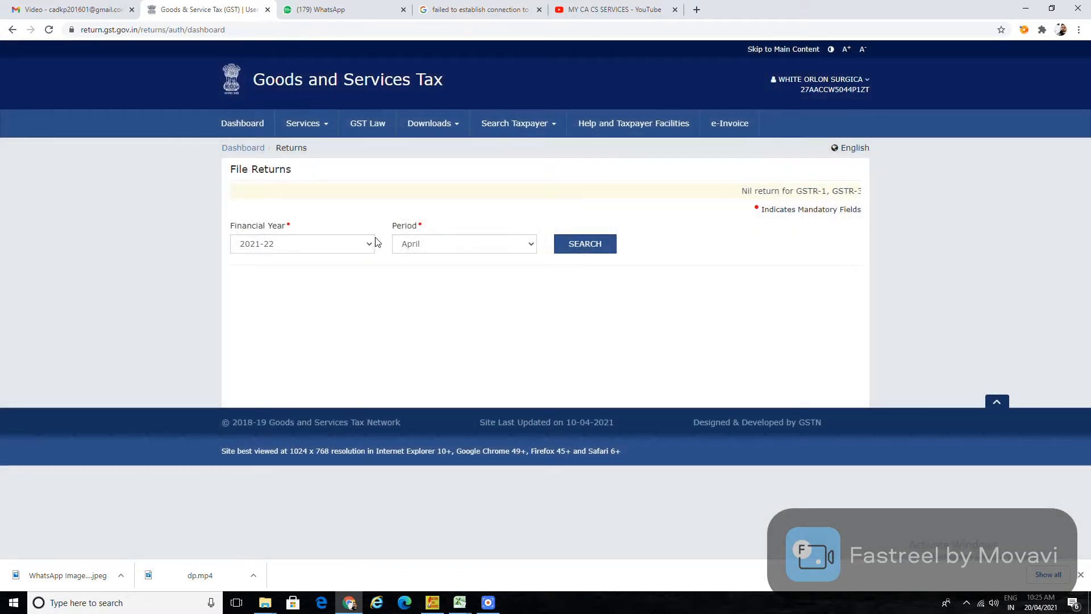
pyautogui.click(316, 244)
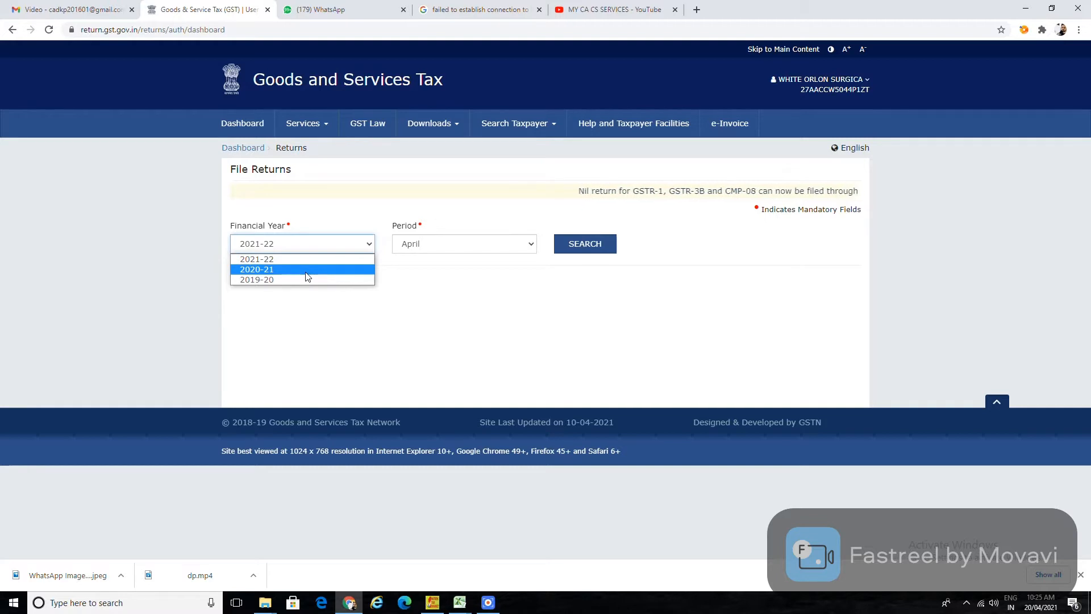
pyautogui.click(306, 270)
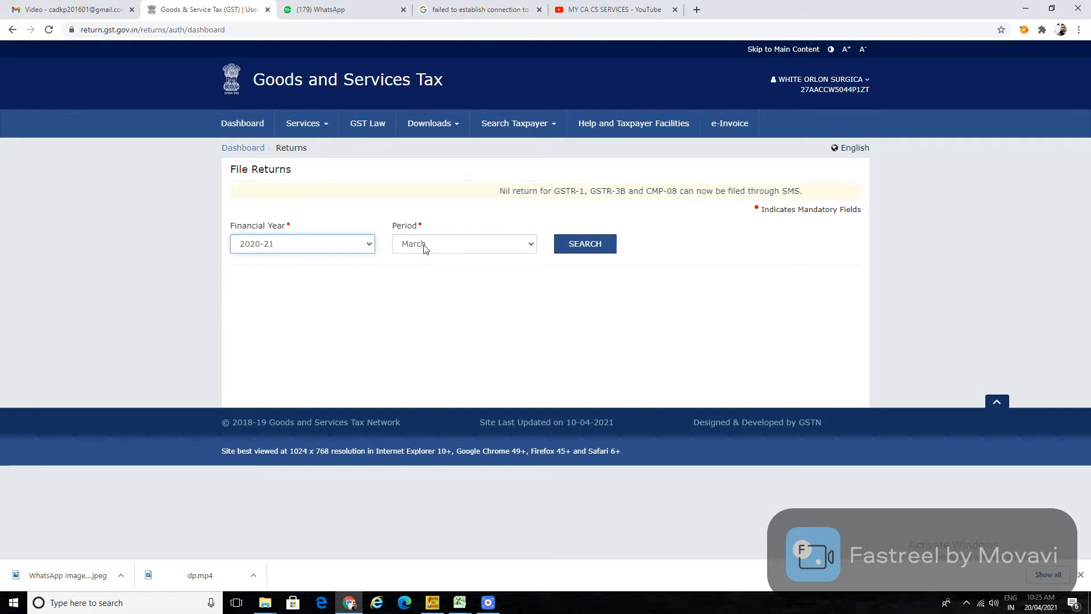
# Search the March 2020-21 returns and start preparing GSTR-3B online.
pyautogui.click(578, 244)
pyautogui.scroll(-1, 575, 278)
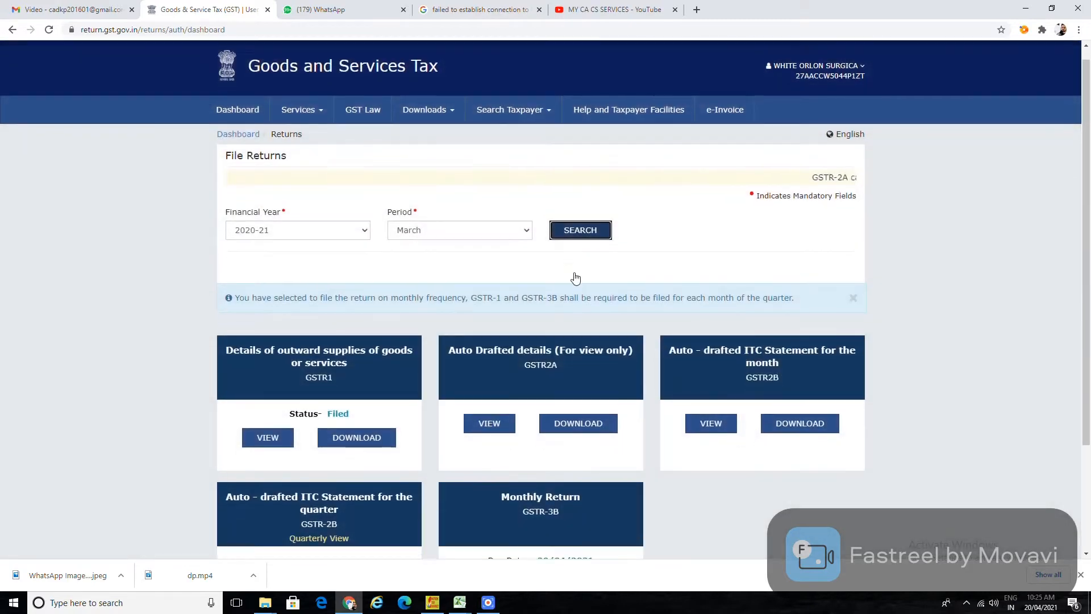
pyautogui.scroll(-3, 575, 278)
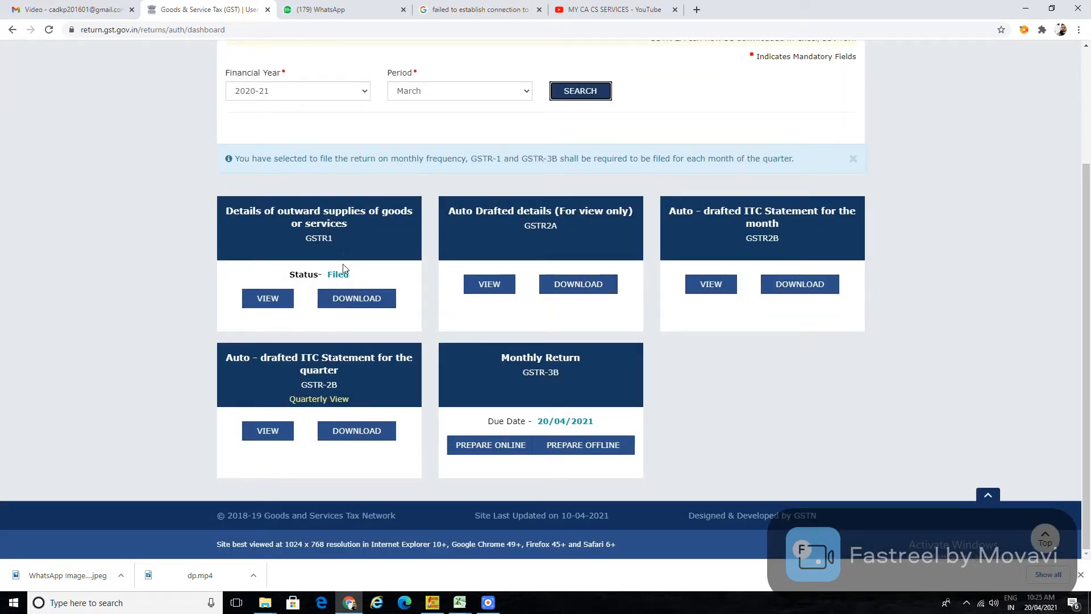
pyautogui.click(540, 376)
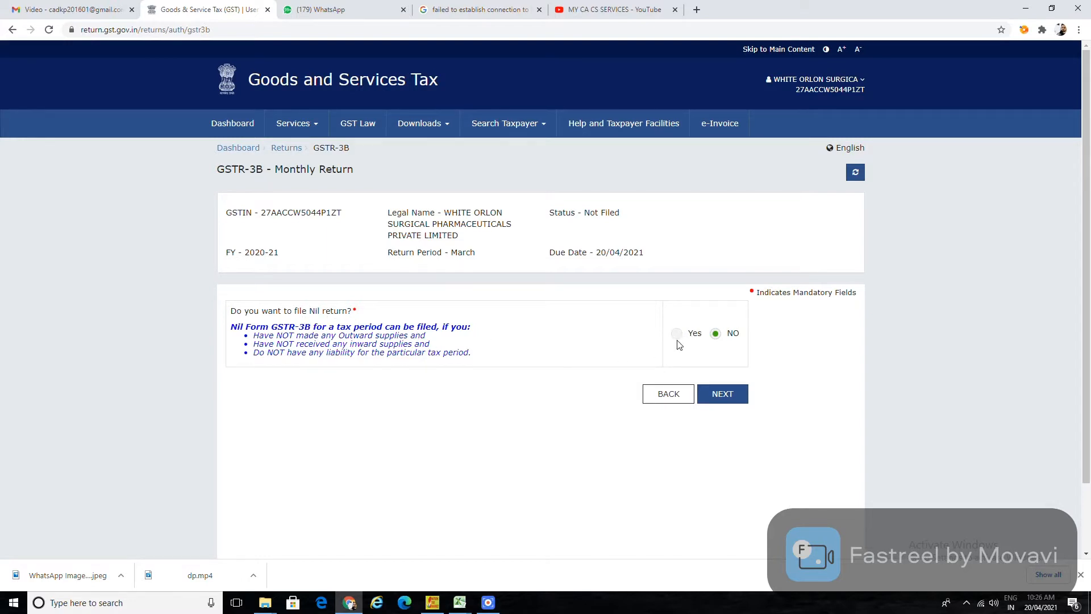
# Answer No to nil return, dismiss the summary, and view table 3.2 without changes.
pyautogui.click(721, 399)
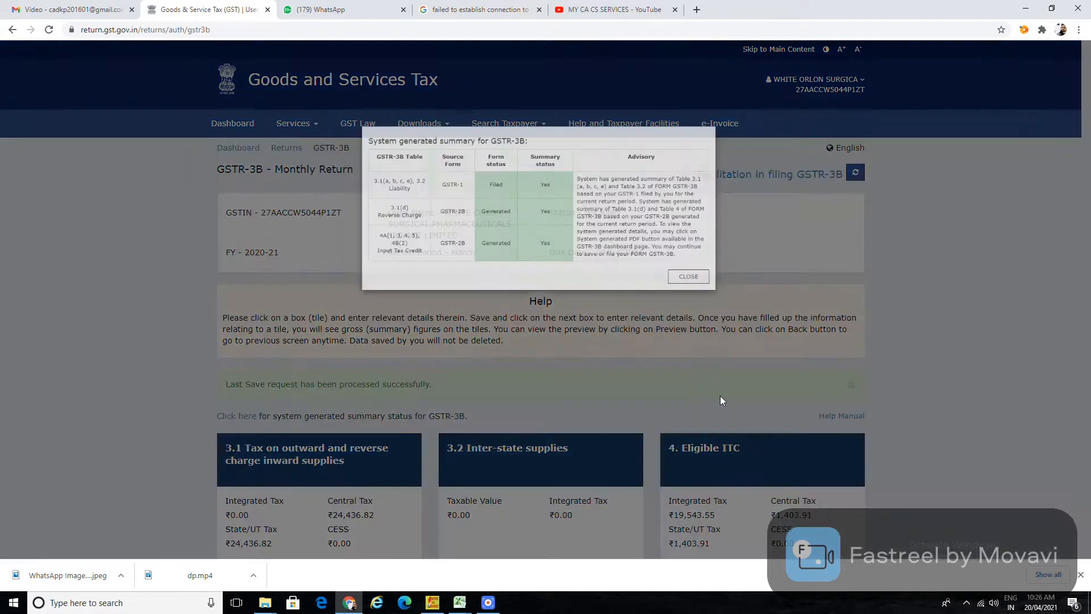
pyautogui.click(738, 279)
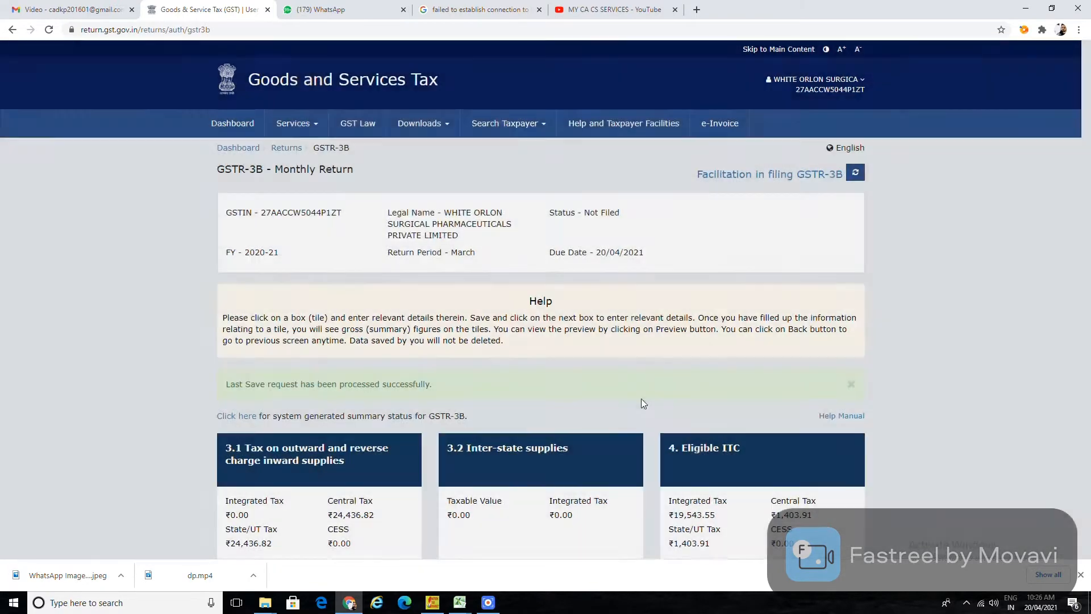
pyautogui.scroll(-4, 641, 398)
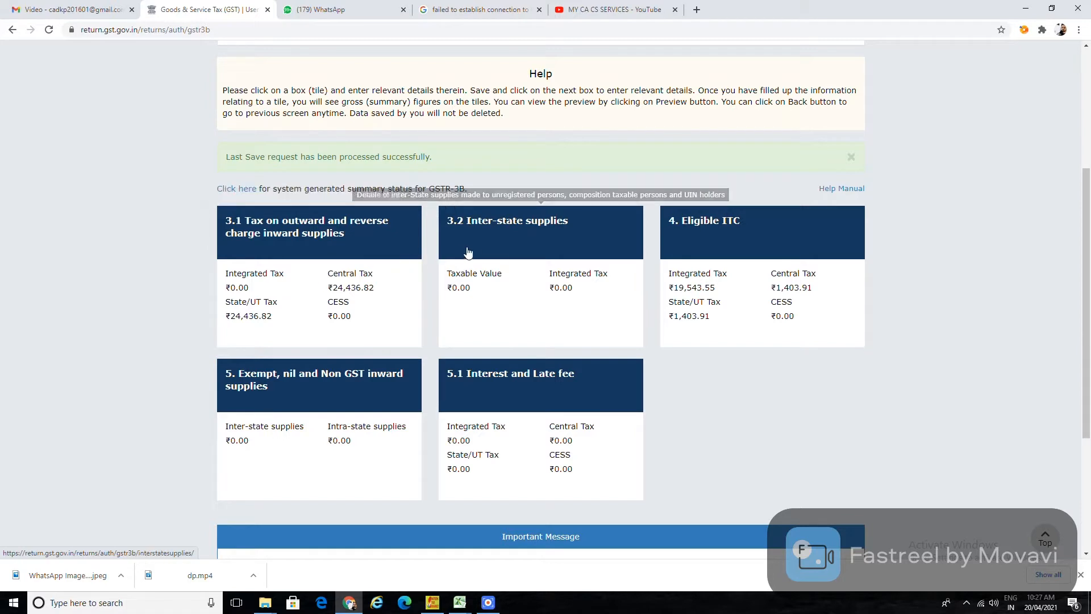
pyautogui.click(536, 242)
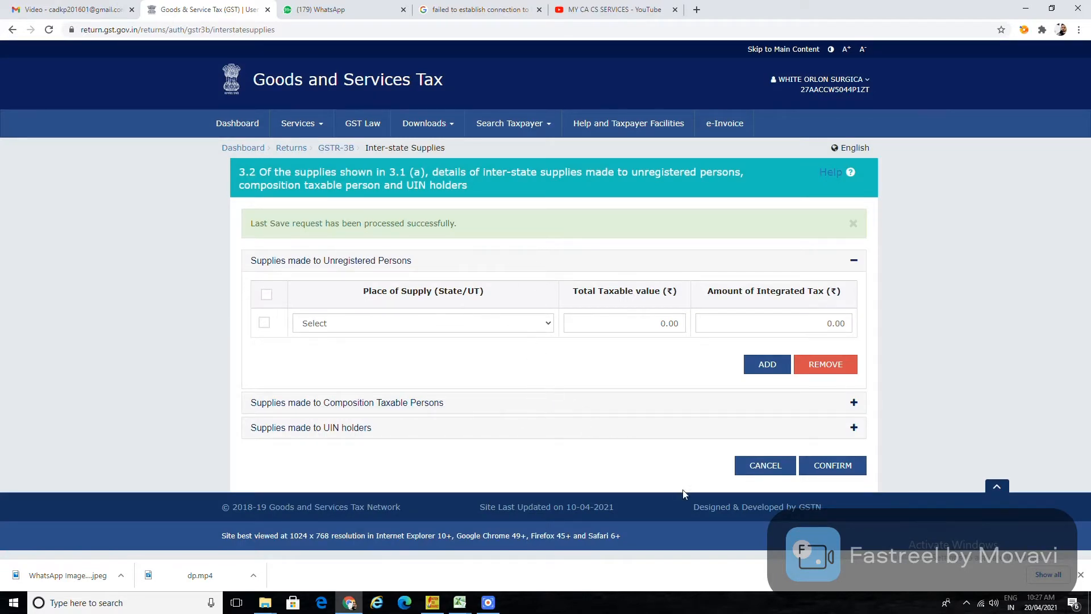
pyautogui.click(755, 463)
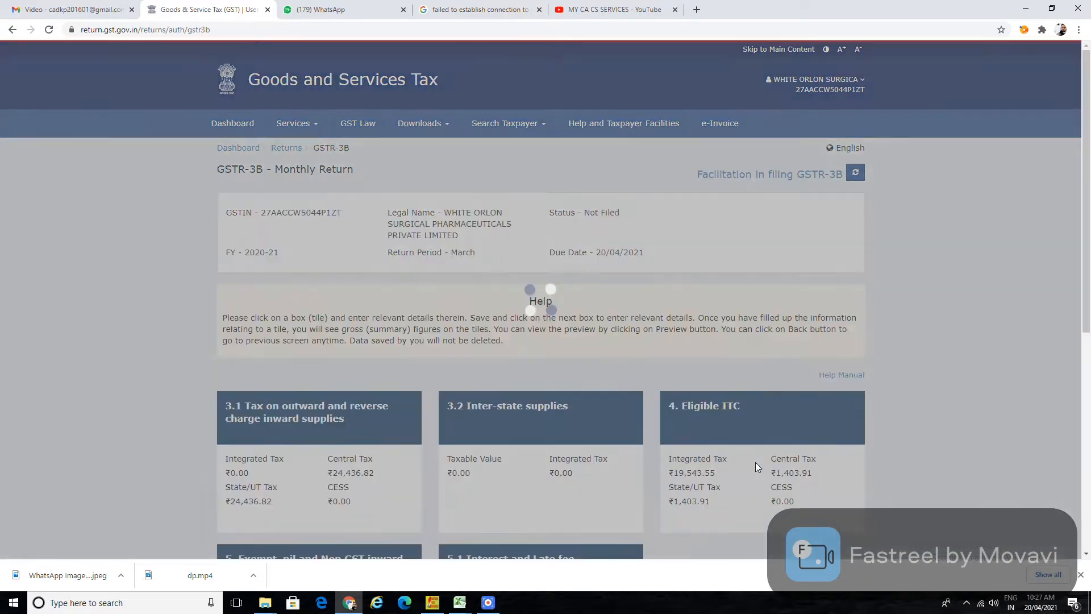
pyautogui.scroll(-3, 742, 439)
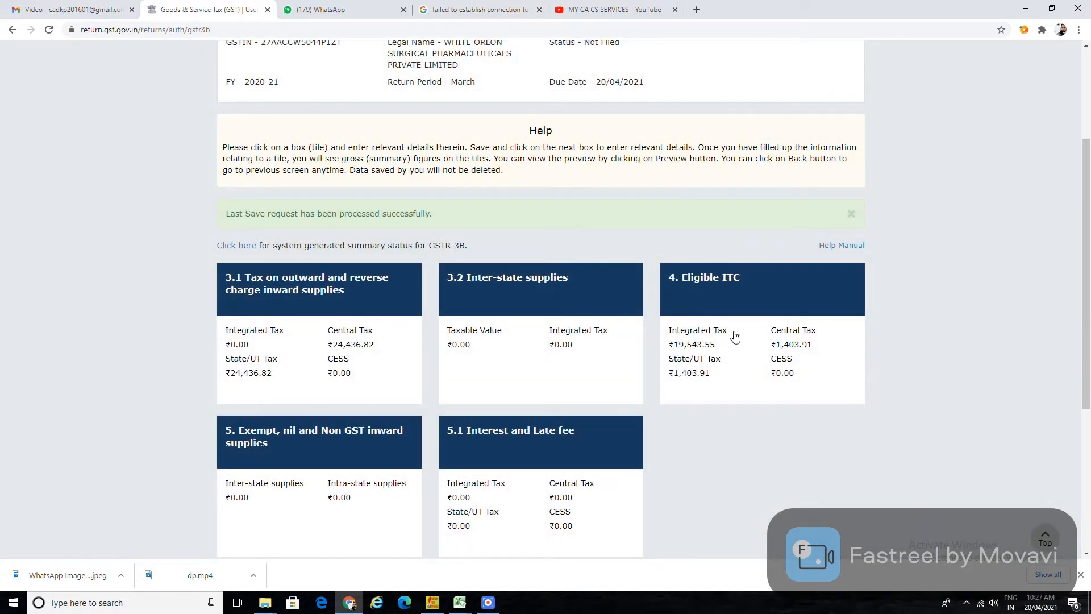
pyautogui.click(726, 302)
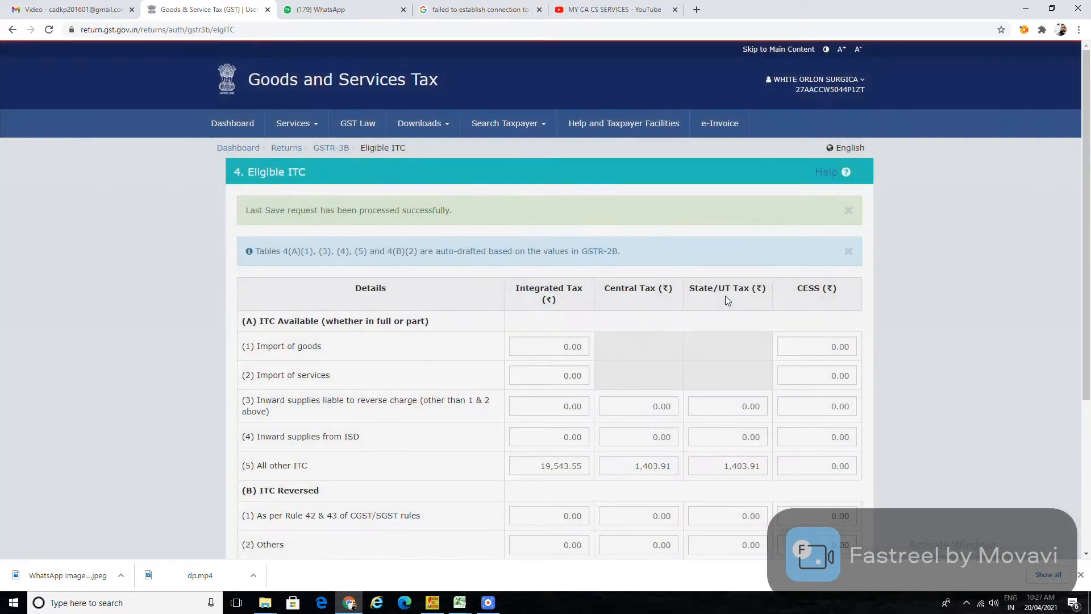
pyautogui.scroll(-2, 682, 417)
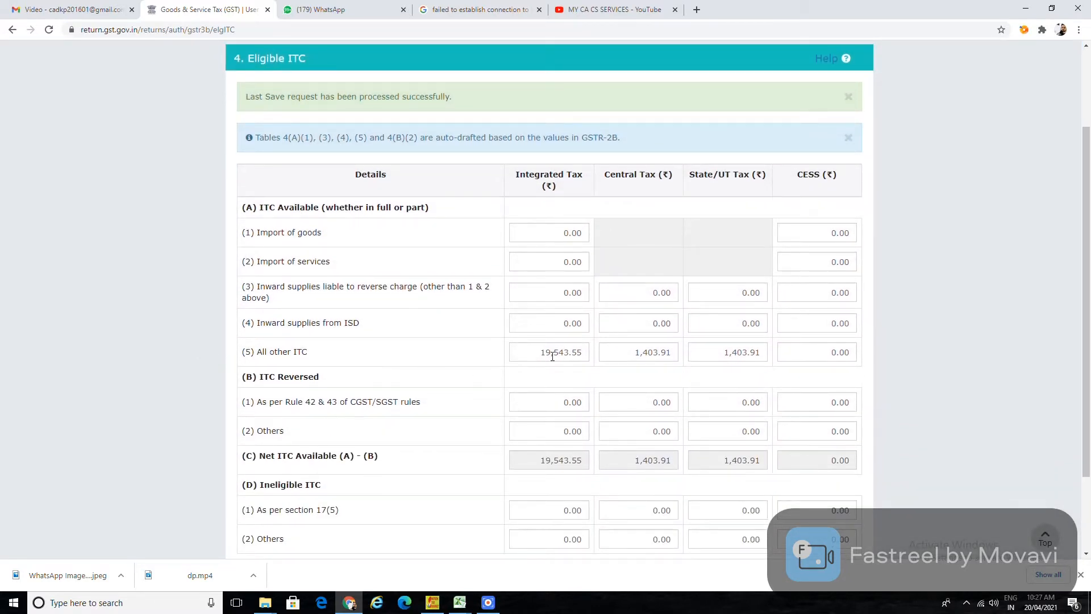
pyautogui.moveTo(575, 356)
pyautogui.scroll(-2, 626, 401)
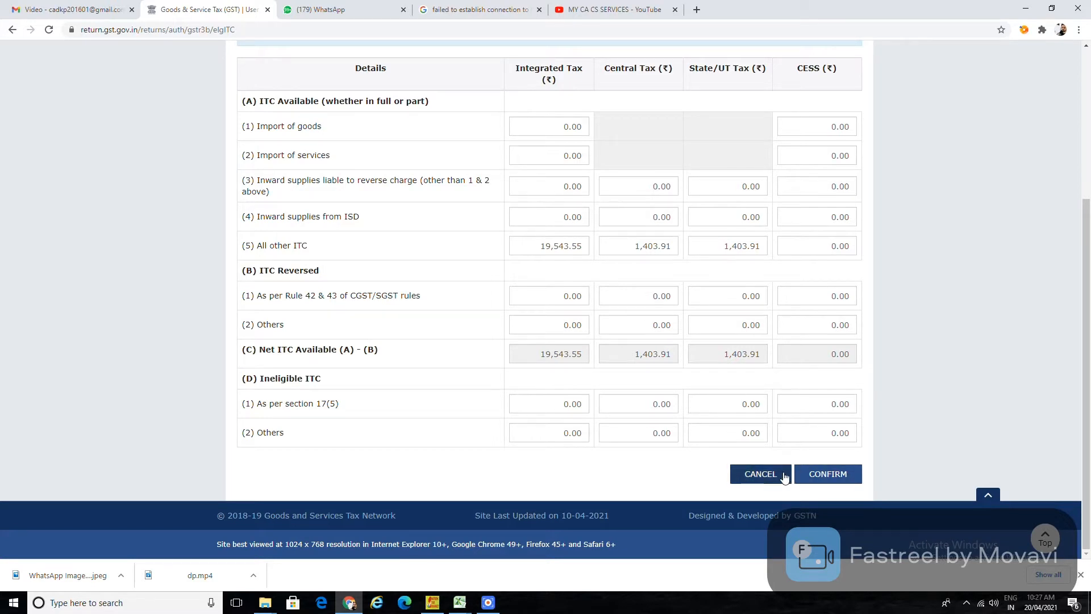
pyautogui.click(767, 478)
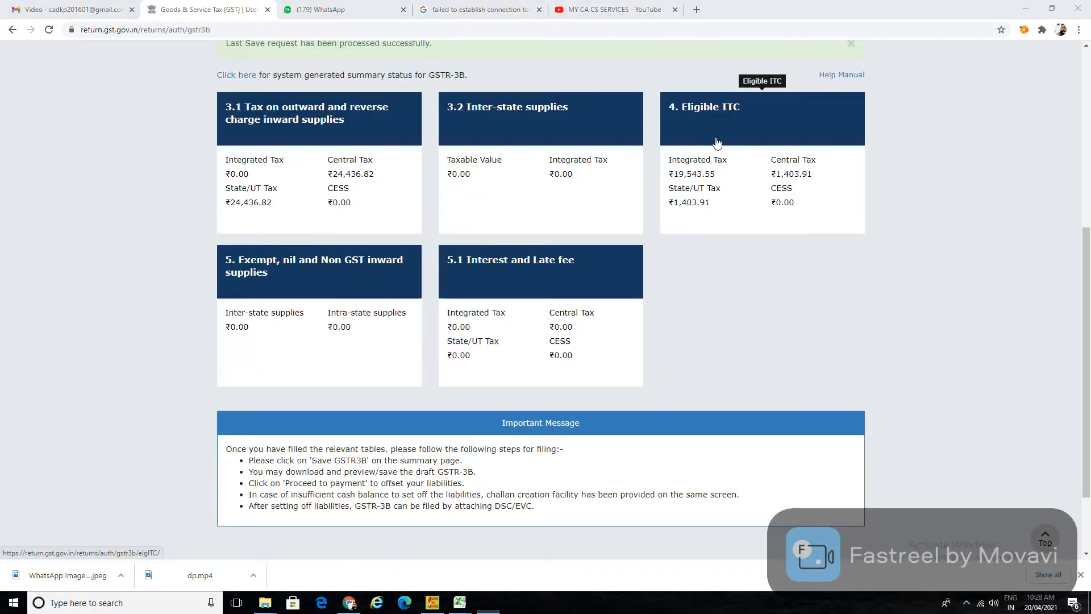
pyautogui.click(716, 141)
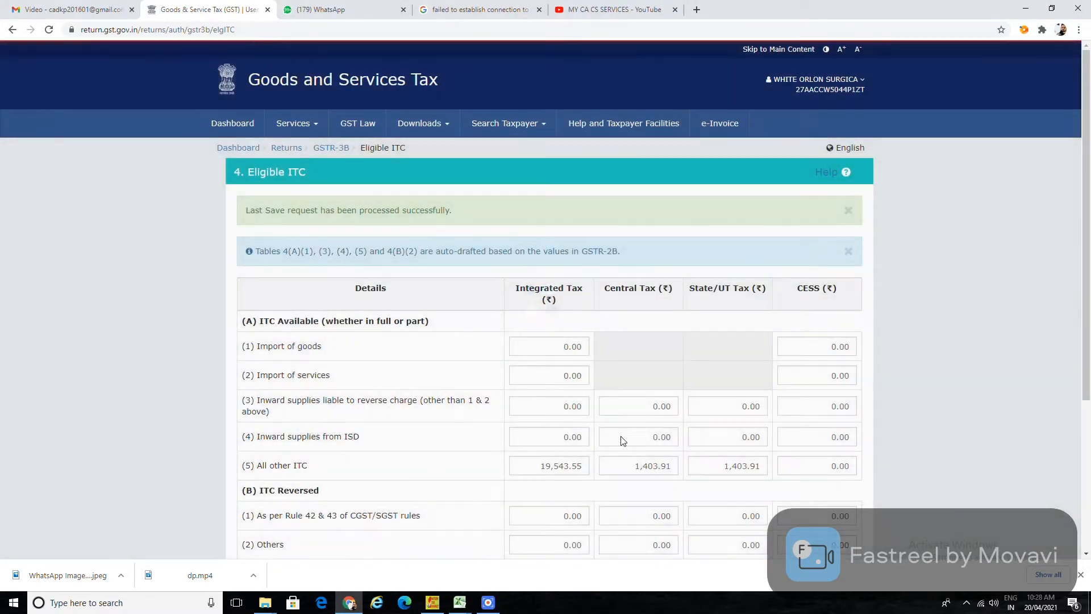
pyautogui.scroll(-1, 247, 419)
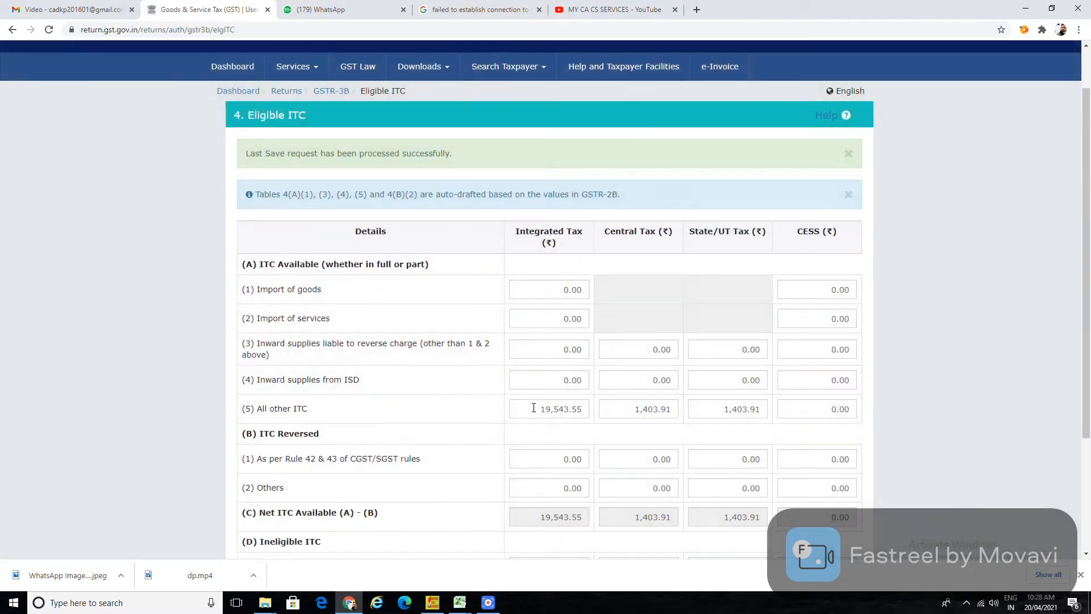
pyautogui.moveTo(562, 417)
pyautogui.moveTo(638, 415)
pyautogui.scroll(-3, 686, 458)
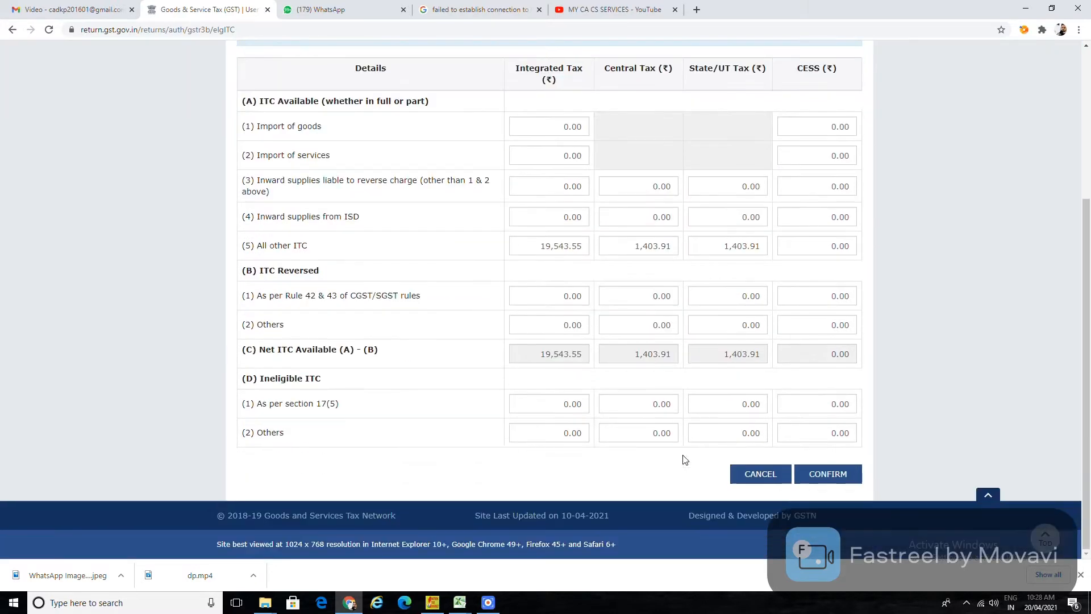
pyautogui.click(761, 475)
pyautogui.scroll(-3, 636, 420)
pyautogui.scroll(-1, 636, 424)
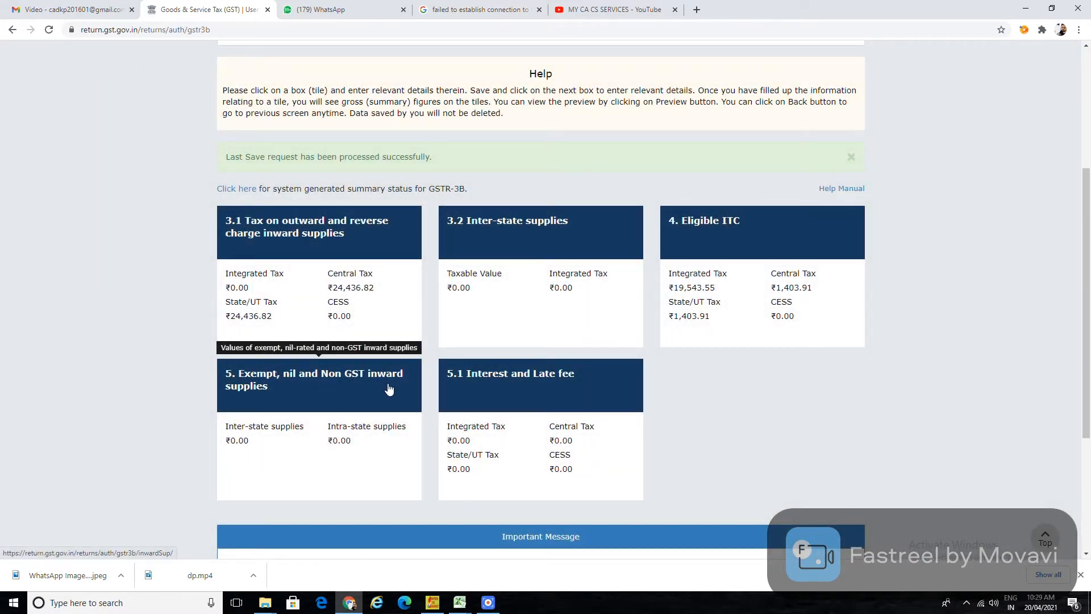
# Check table 5 exempt and non-GST inward supplies, leave them at 0.00, and cancel back.
pyautogui.click(362, 391)
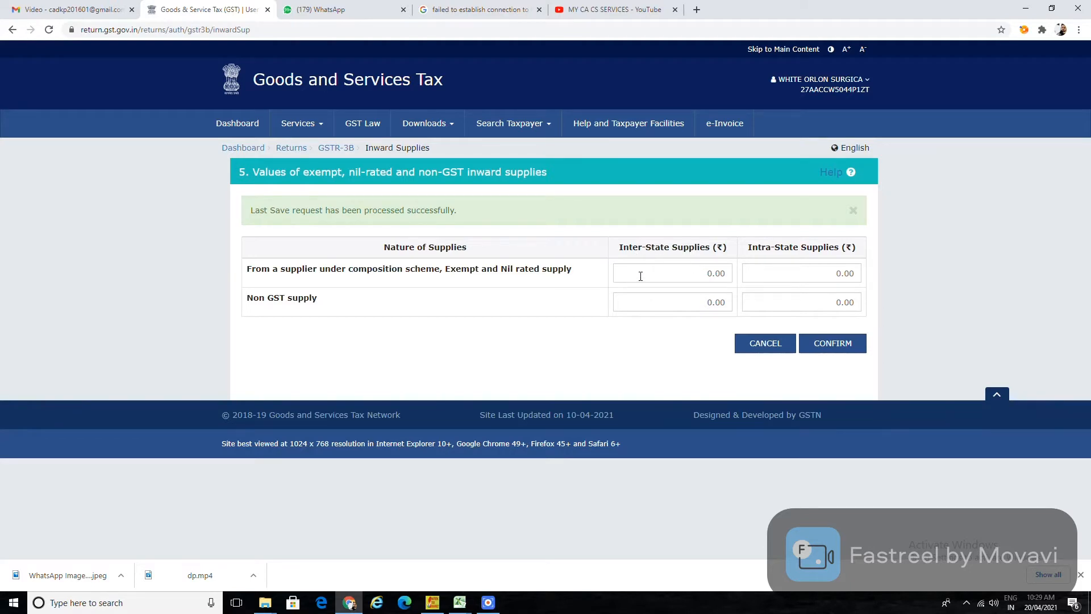
pyautogui.click(763, 276)
pyautogui.click(674, 277)
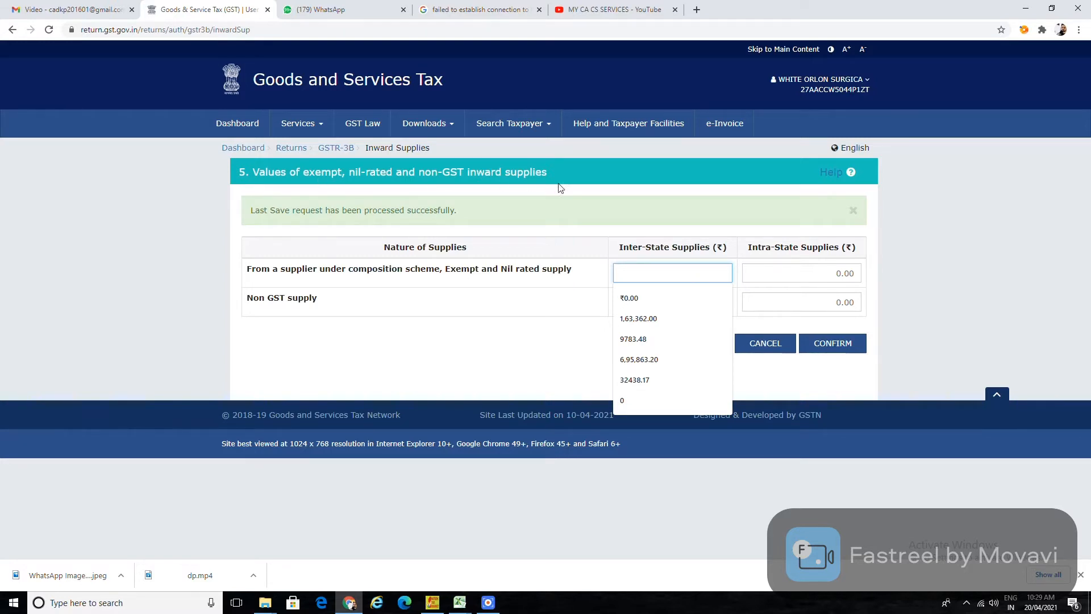
pyautogui.click(452, 358)
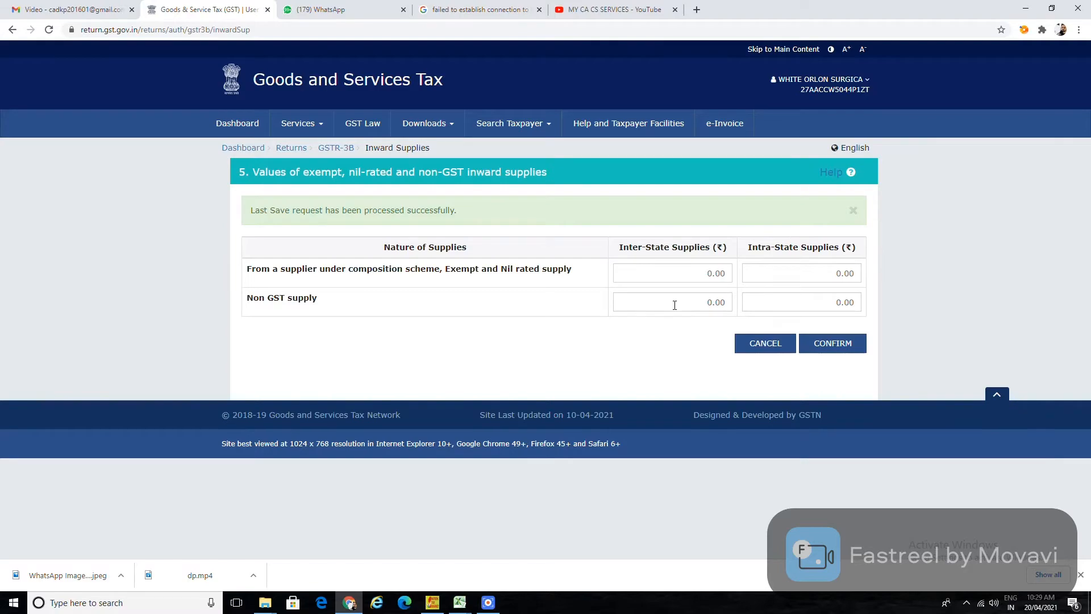
pyautogui.click(761, 343)
pyautogui.scroll(-4, 583, 448)
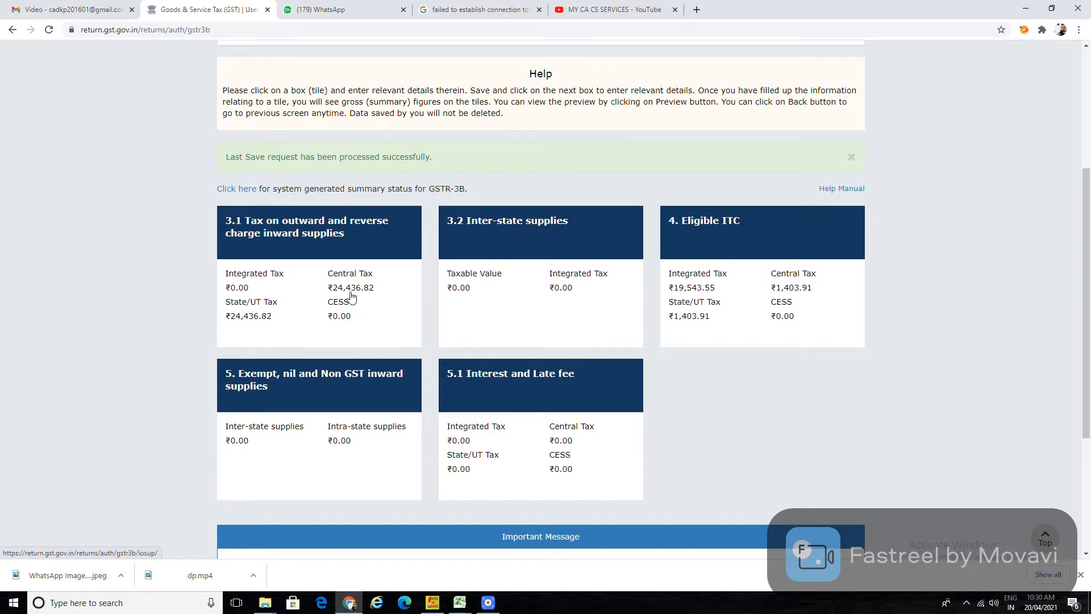
# Open table 3.1 and enter 7,33,030 as the total taxable value.
pyautogui.click(273, 235)
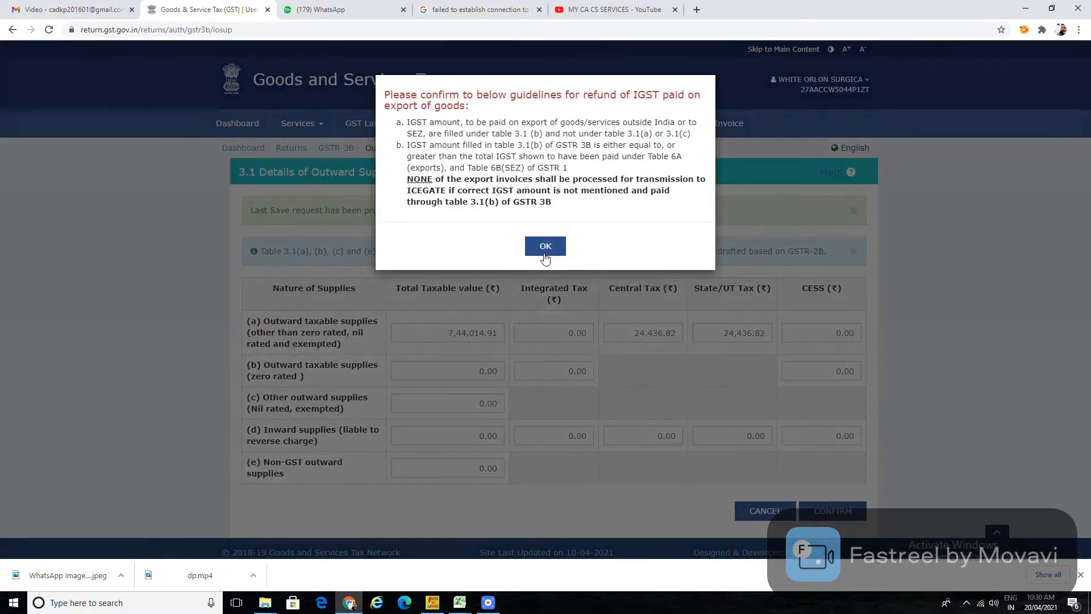
pyautogui.click(545, 246)
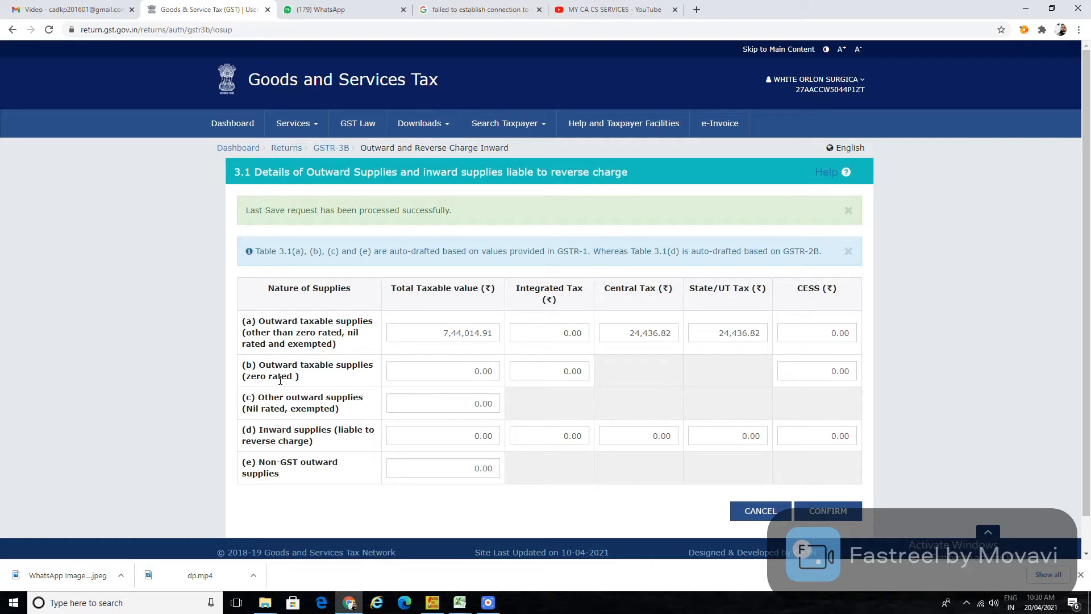
pyautogui.hotkey('alt', 'Tab')
pyautogui.hotkey('alt', 'Tab')
pyautogui.hotkey('alt', 'Tab')
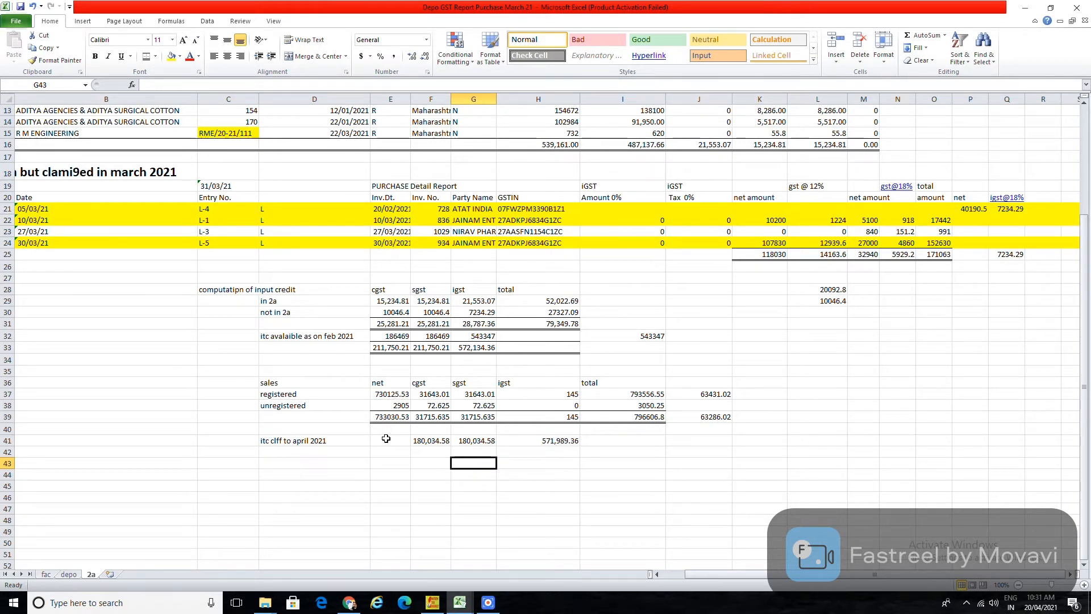
pyautogui.hotkey('alt', 'Tab')
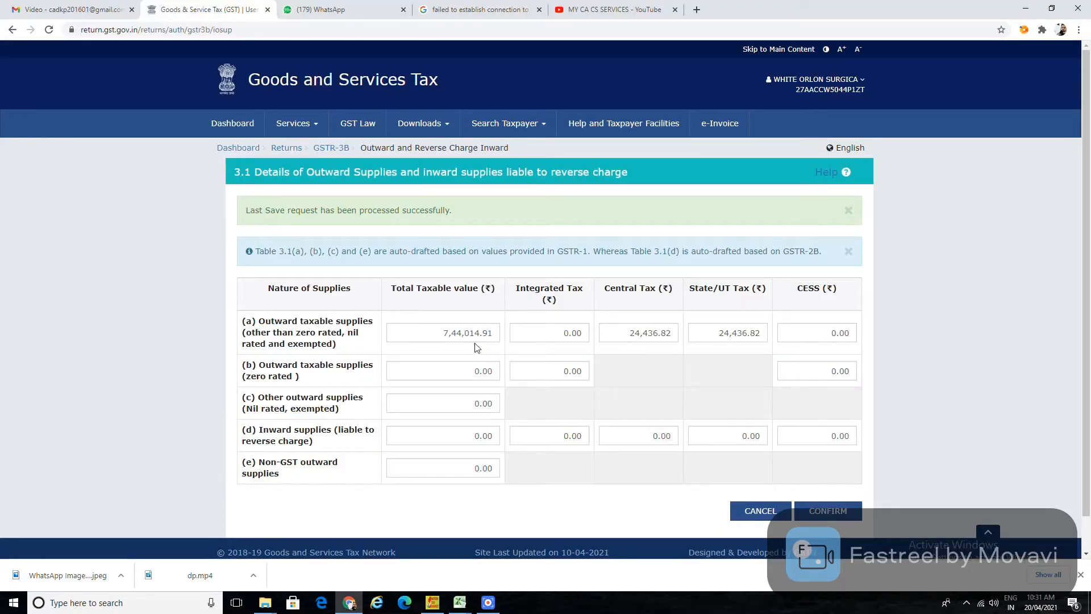
pyautogui.click(482, 332)
pyautogui.write('733030')
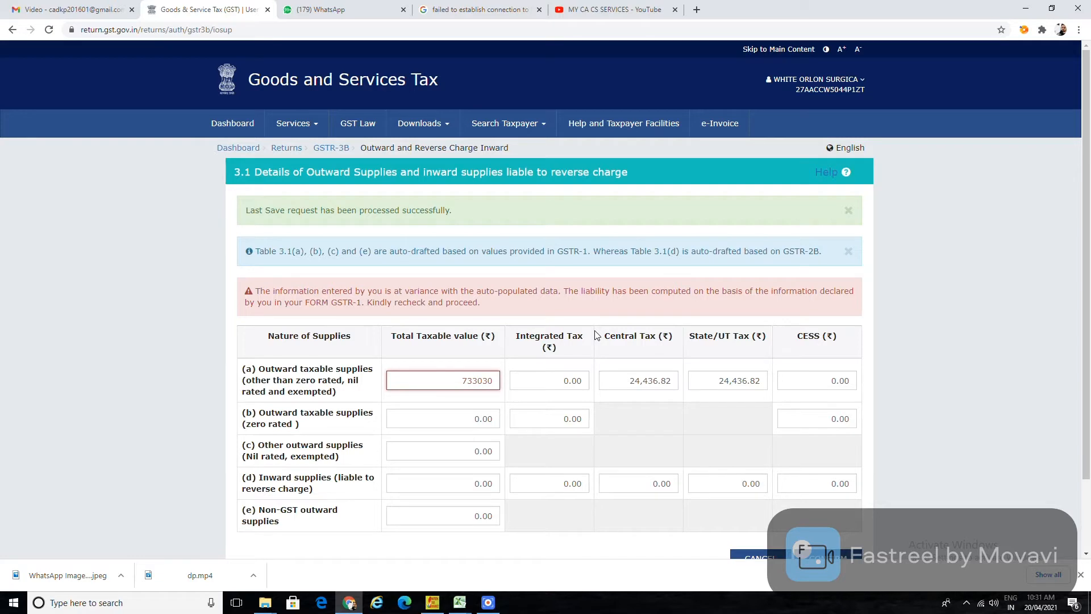
pyautogui.click(229, 364)
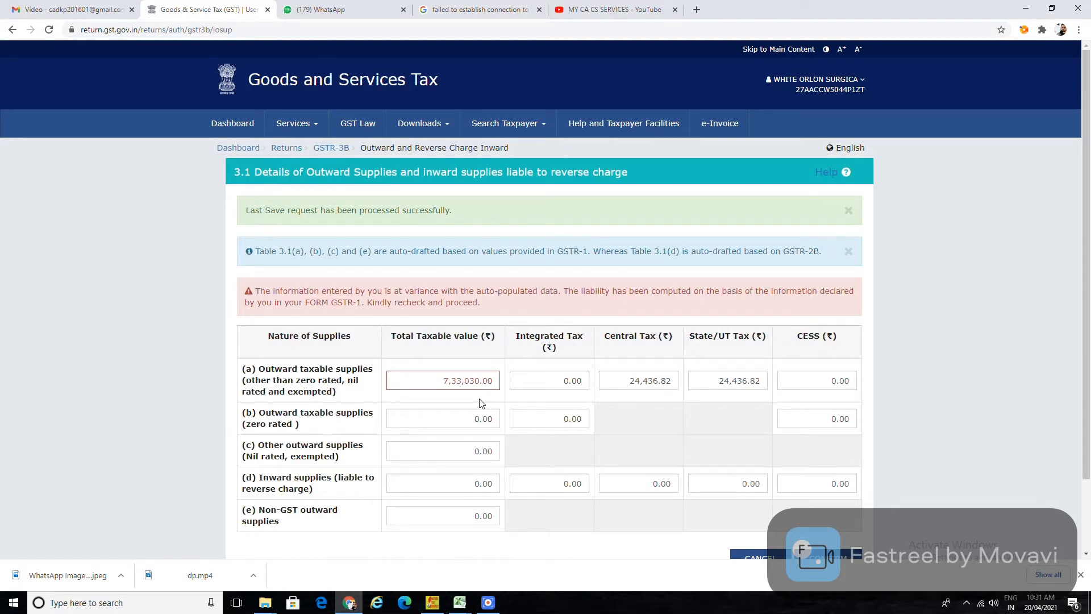
# Enter 31,715.63 central tax and 145 integrated tax in row (a).
pyautogui.hotkey('alt', 'Tab')
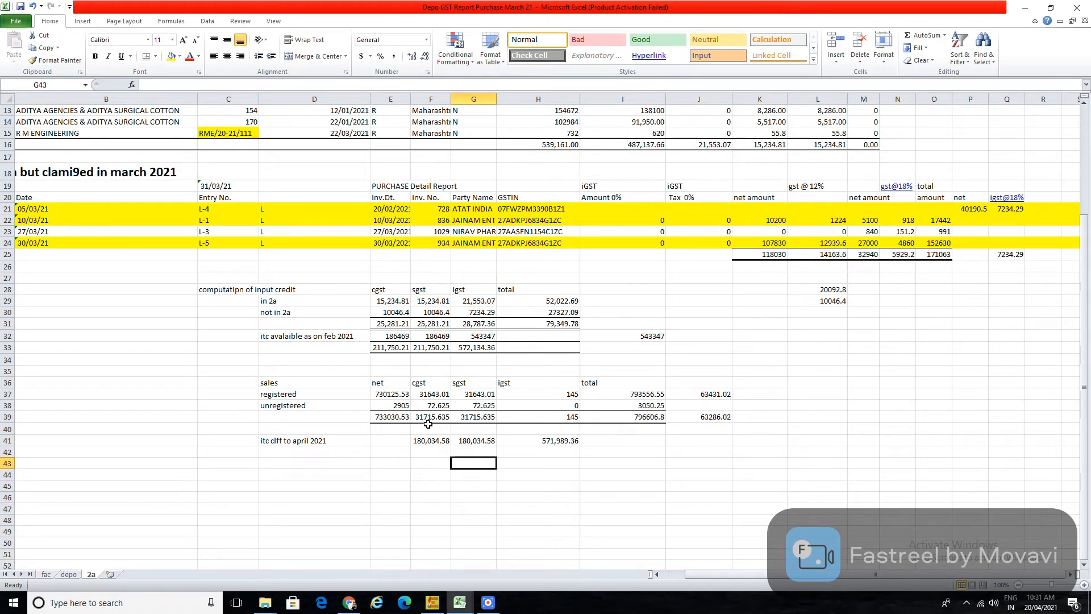
pyautogui.hotkey('alt', 'Tab')
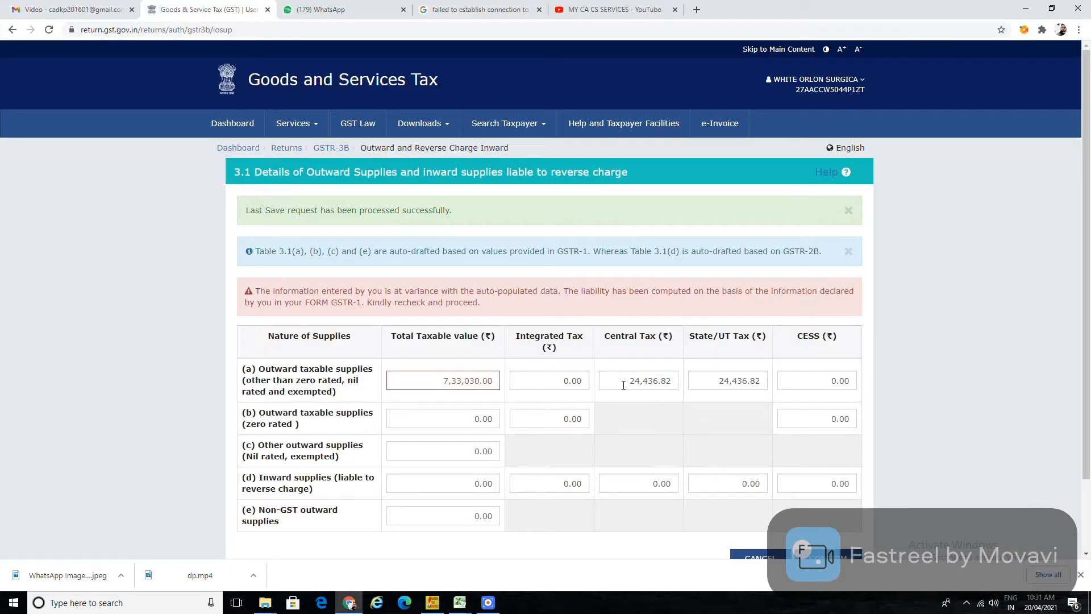
pyautogui.click(624, 385)
pyautogui.write('31715.63')
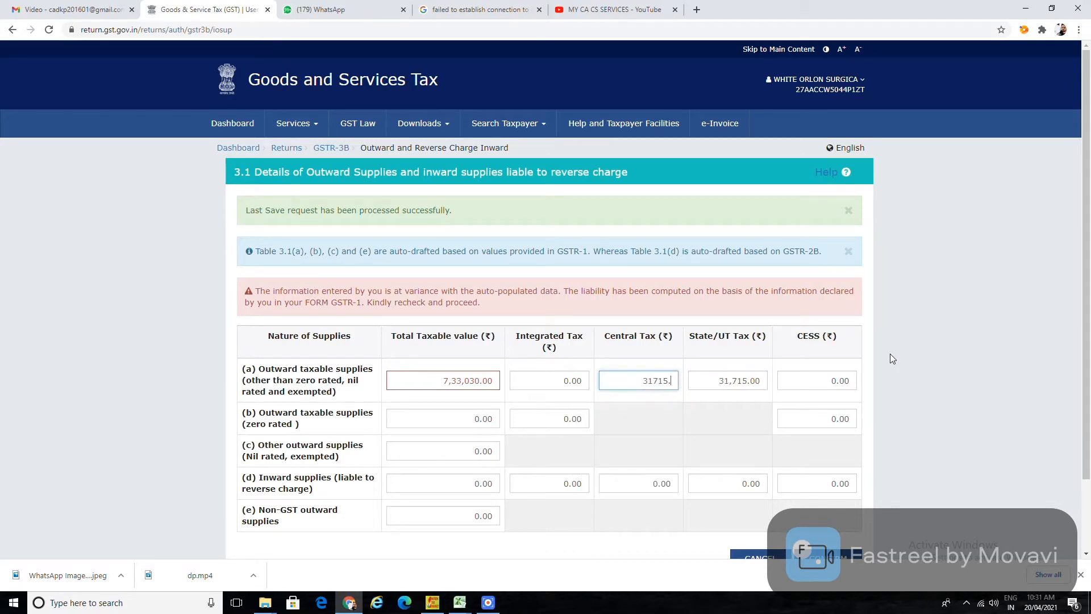
pyautogui.click(726, 430)
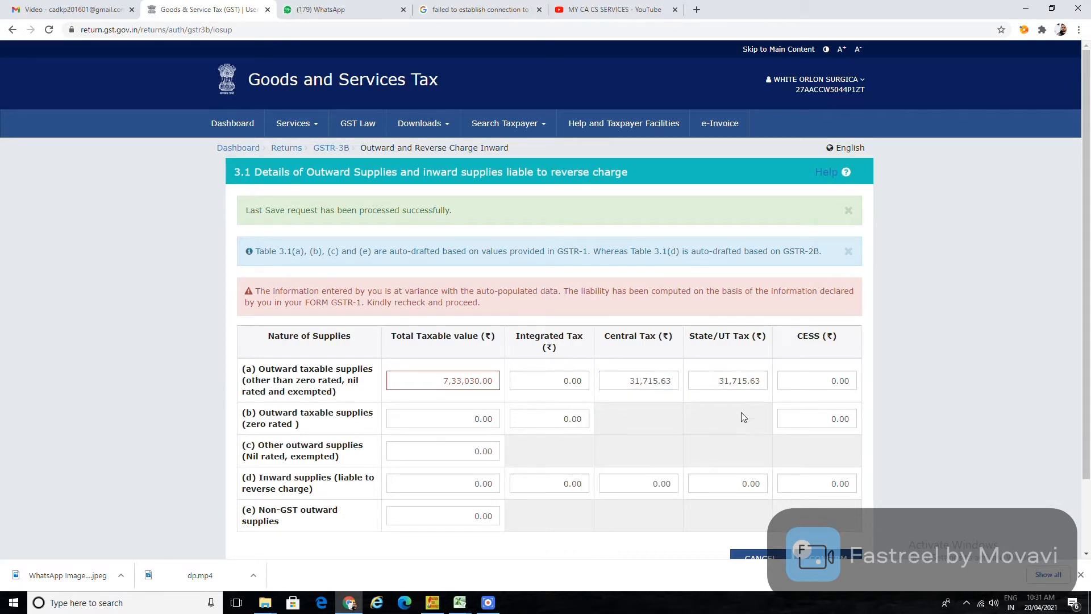
pyautogui.click(541, 379)
pyautogui.hotkey('alt', 'Tab')
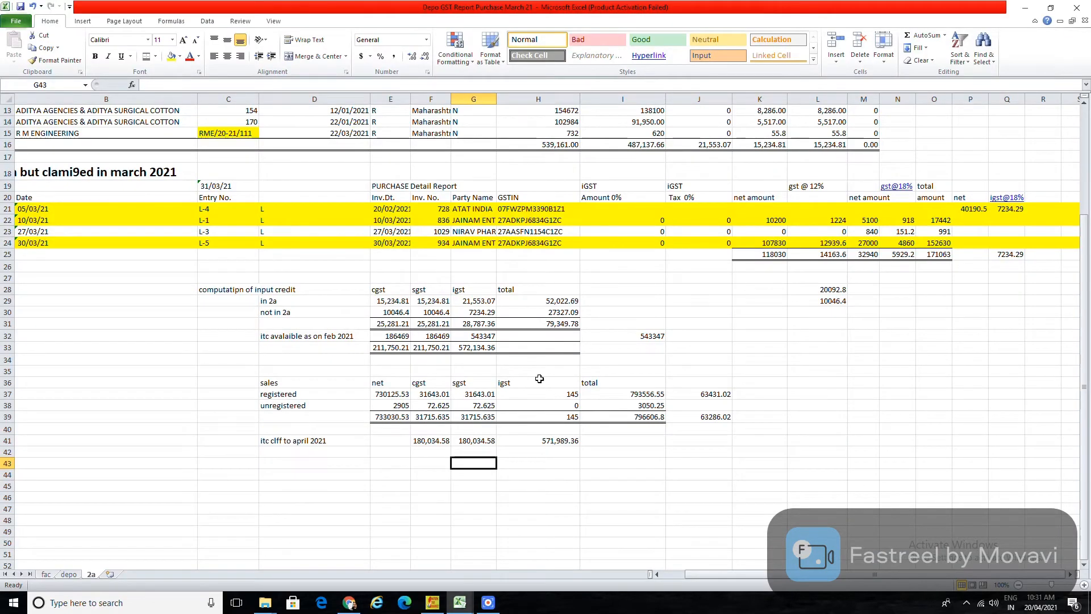
pyautogui.hotkey('alt', 'Tab')
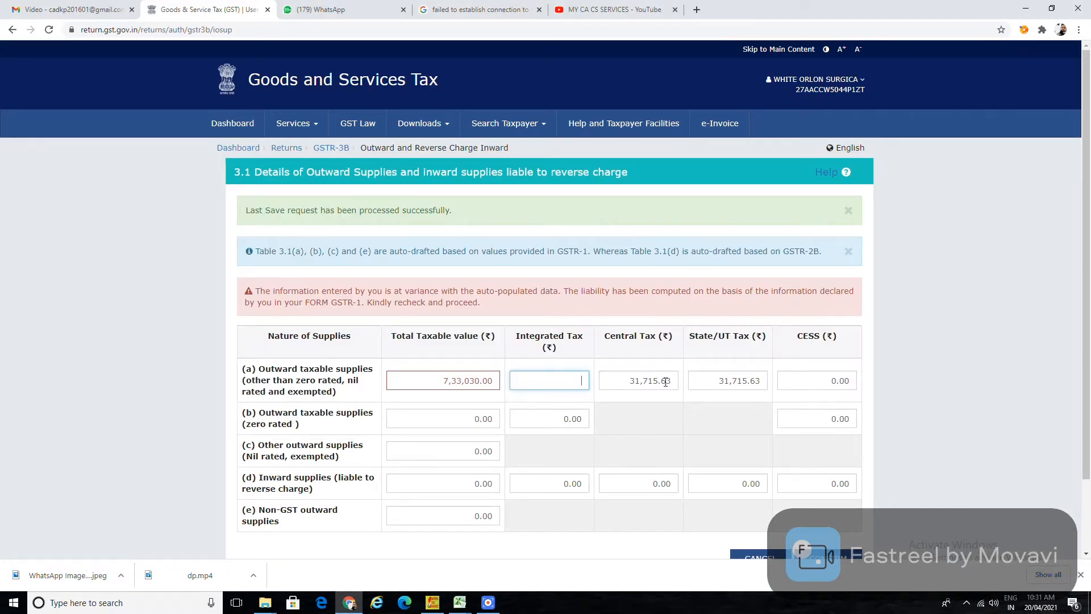
pyautogui.write('145')
pyautogui.click(595, 557)
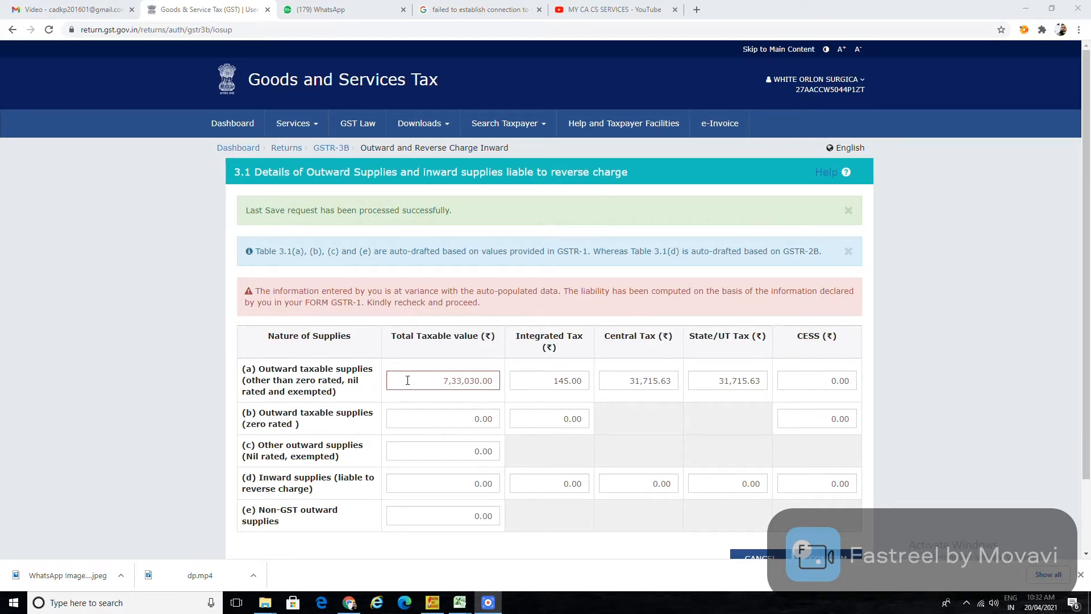
pyautogui.moveTo(411, 380)
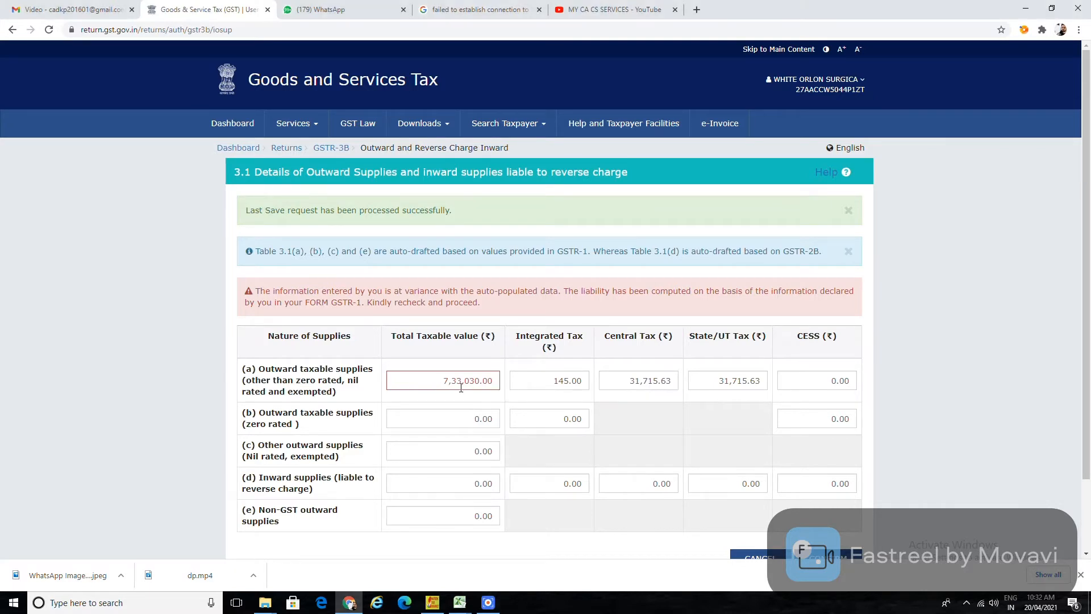
pyautogui.hotkey('alt', 'Tab')
pyautogui.hotkey('alt', 'Tab')
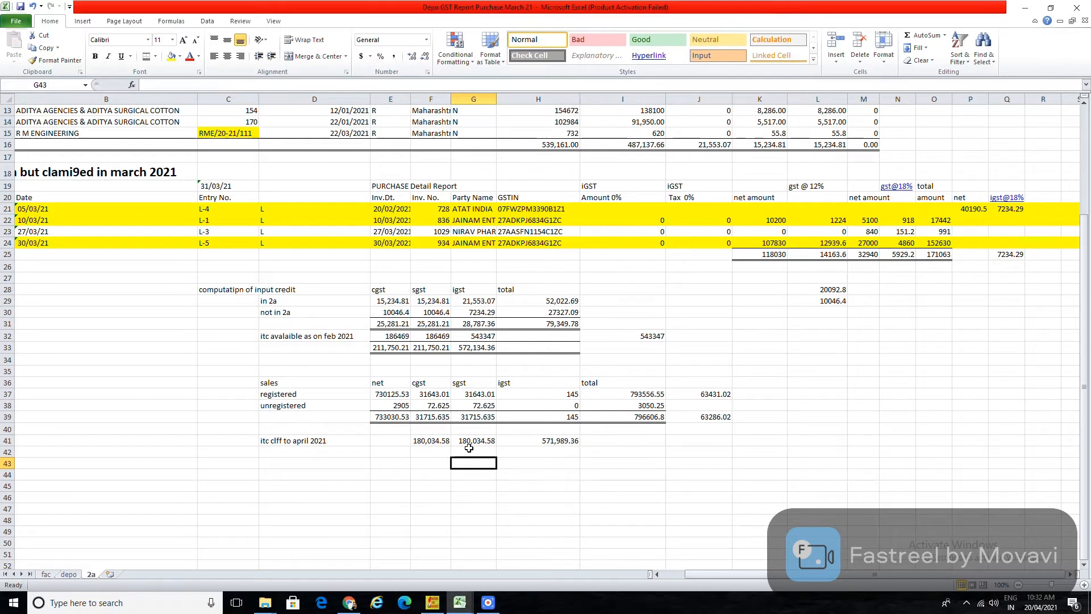
# Total the sales CGST, SGST and IGST in G45 with =F39+G39+H39.
pyautogui.moveTo(425, 417); pyautogui.dragTo(558, 412)
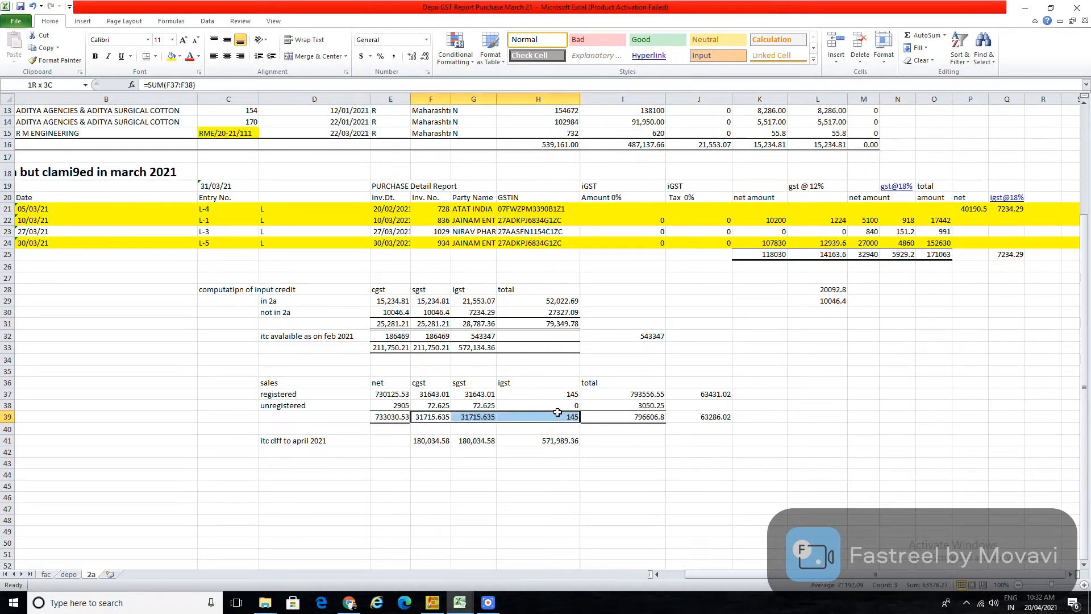
pyautogui.click(491, 484)
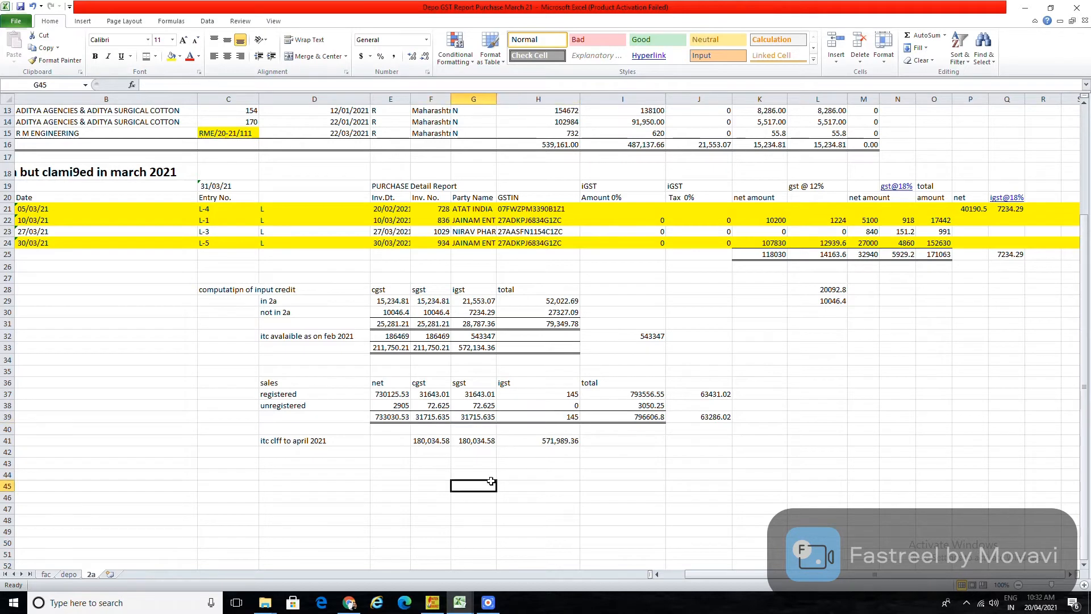
pyautogui.write('+')
pyautogui.click(431, 419)
pyautogui.write('+')
pyautogui.click(486, 416)
pyautogui.write('+')
pyautogui.click(568, 416)
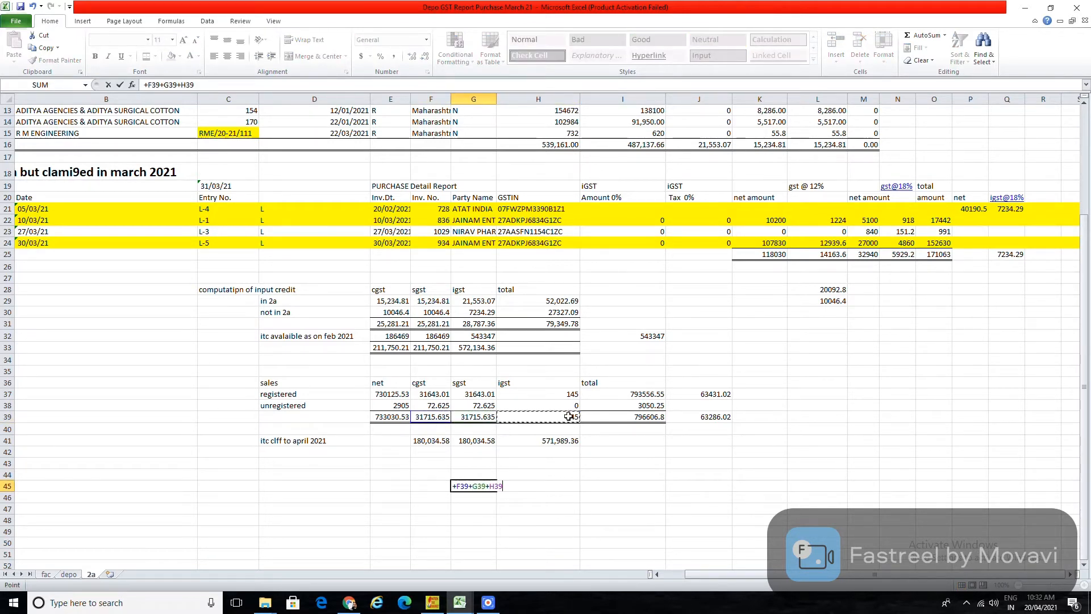
pyautogui.press('Return')
# Enter the net sales plus tax grand total formula in F45, fixing the trailing plus.
pyautogui.click(428, 487)
pyautogui.write('+')
pyautogui.click(390, 416)
pyautogui.write('+')
pyautogui.click(421, 418)
pyautogui.write('+G39+')
pyautogui.click(541, 420)
pyautogui.write('+')
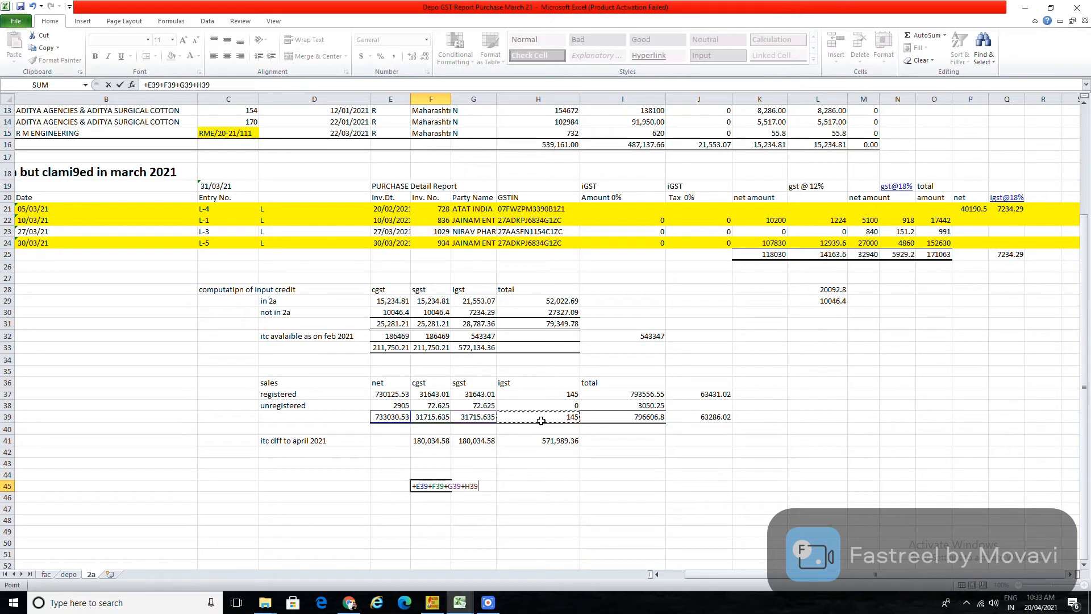
pyautogui.press('Return')
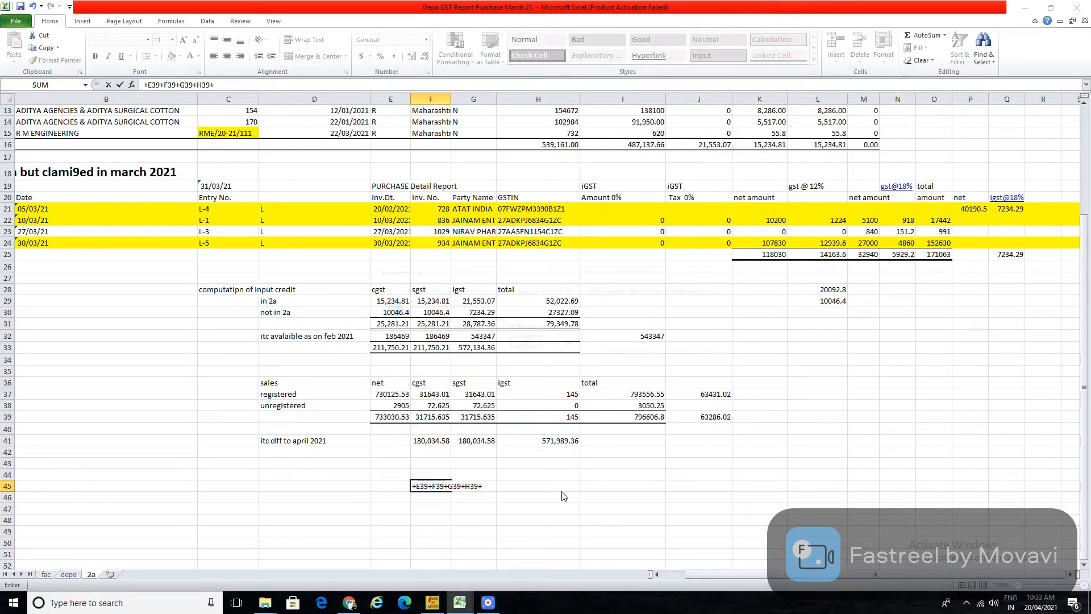
pyautogui.press('Escape')
pyautogui.press('Return')
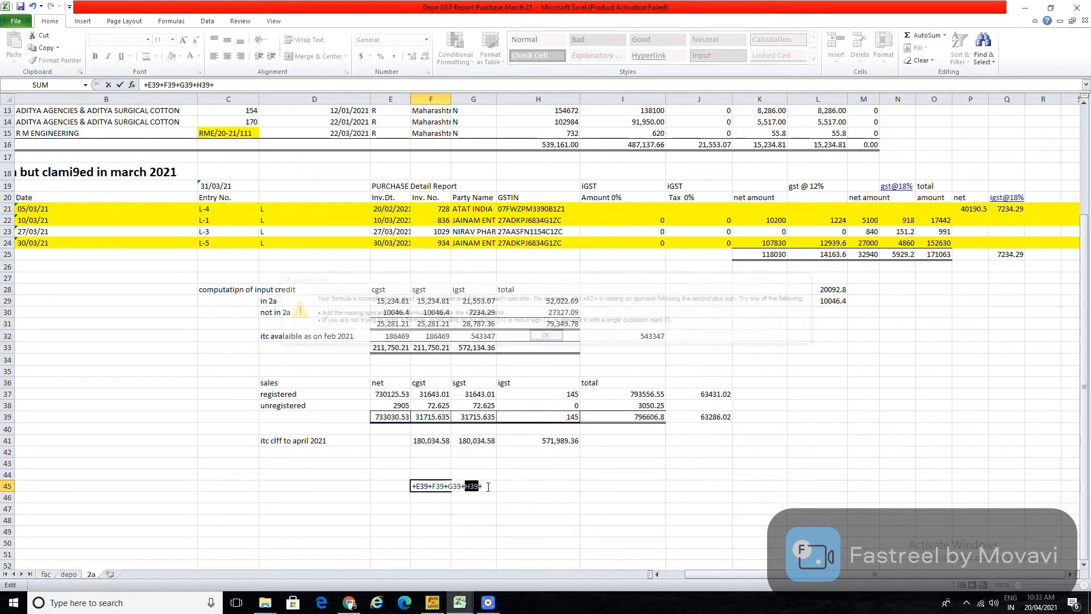
pyautogui.press('Return')
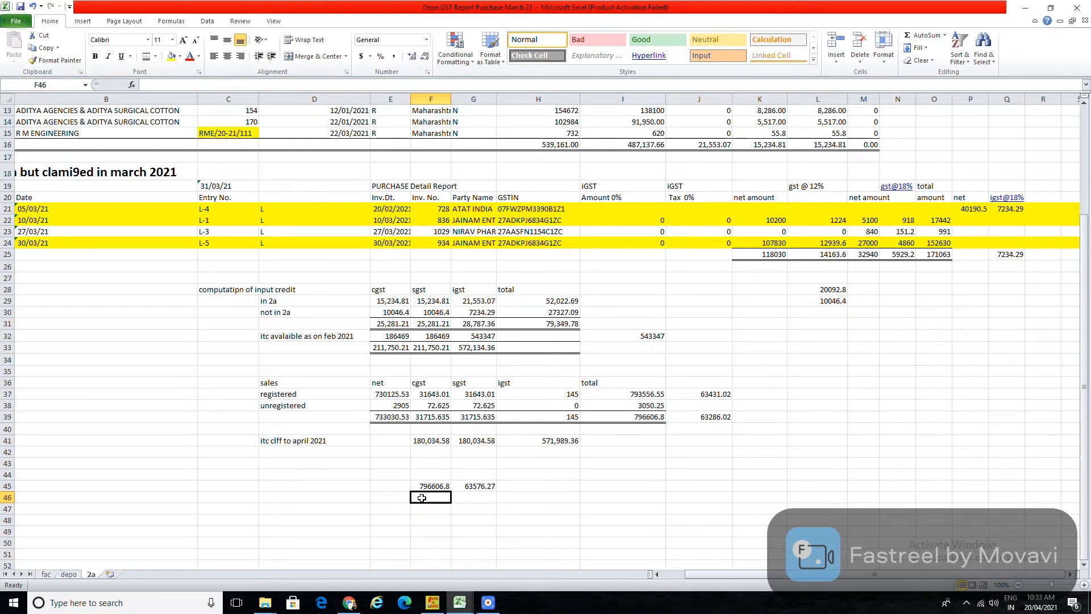
pyautogui.moveTo(377, 393); pyautogui.dragTo(484, 402)
pyautogui.click(466, 508)
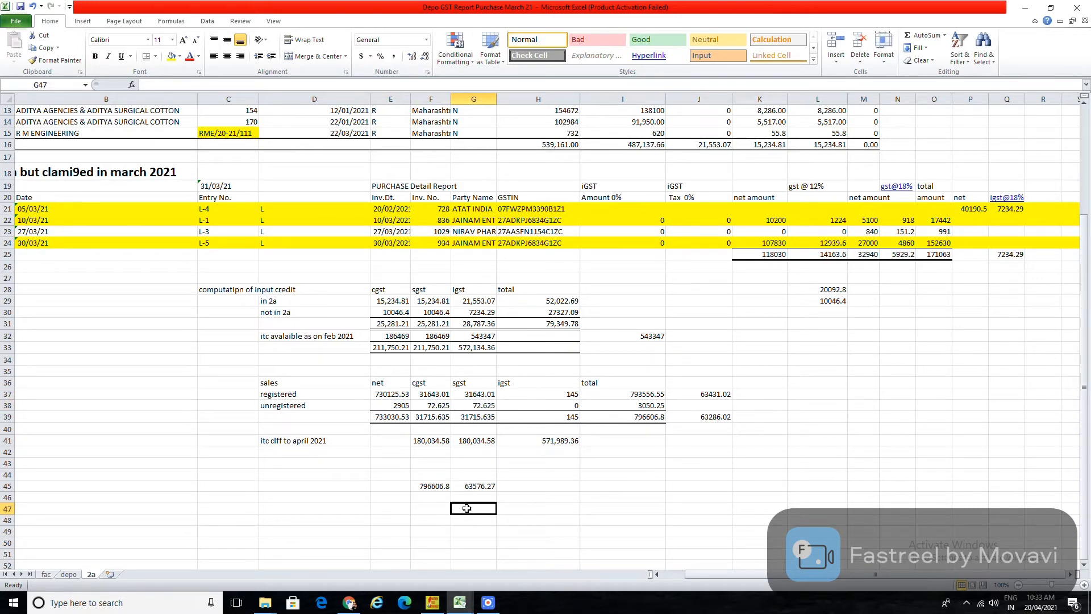
pyautogui.hotkey('alt', 'Tab')
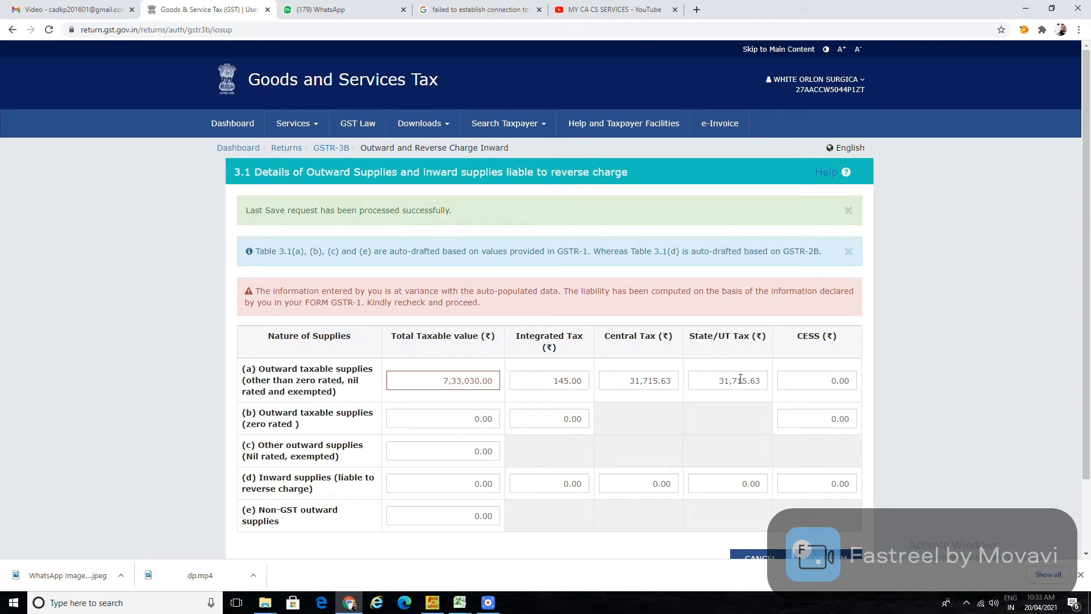
# Review table 3.1 values, keep nil-rated supplies at 0.00, and confirm the entries.
pyautogui.scroll(-3, 692, 437)
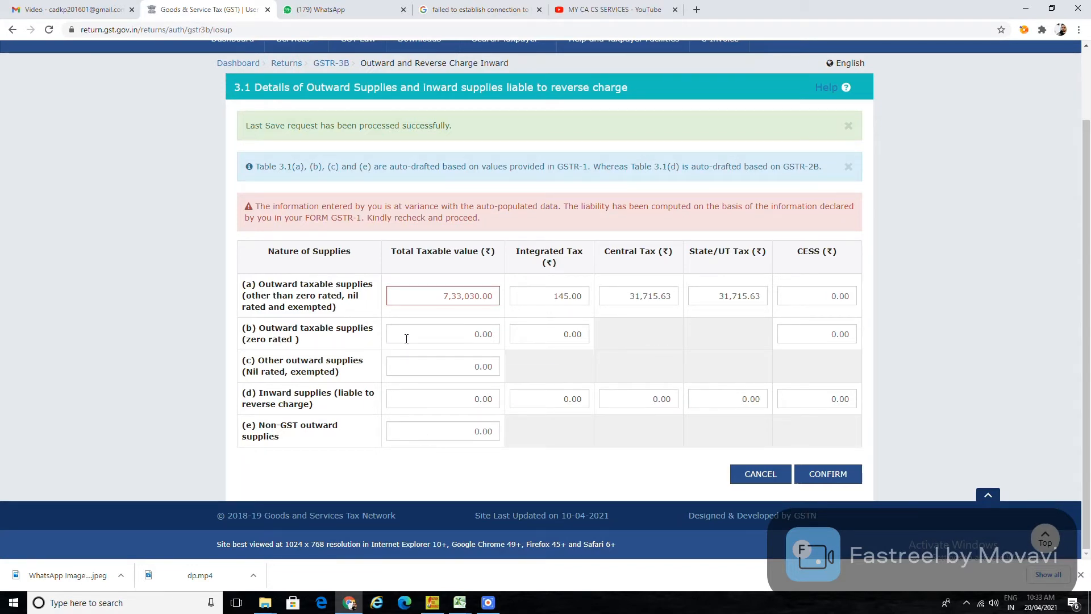
pyautogui.click(447, 298)
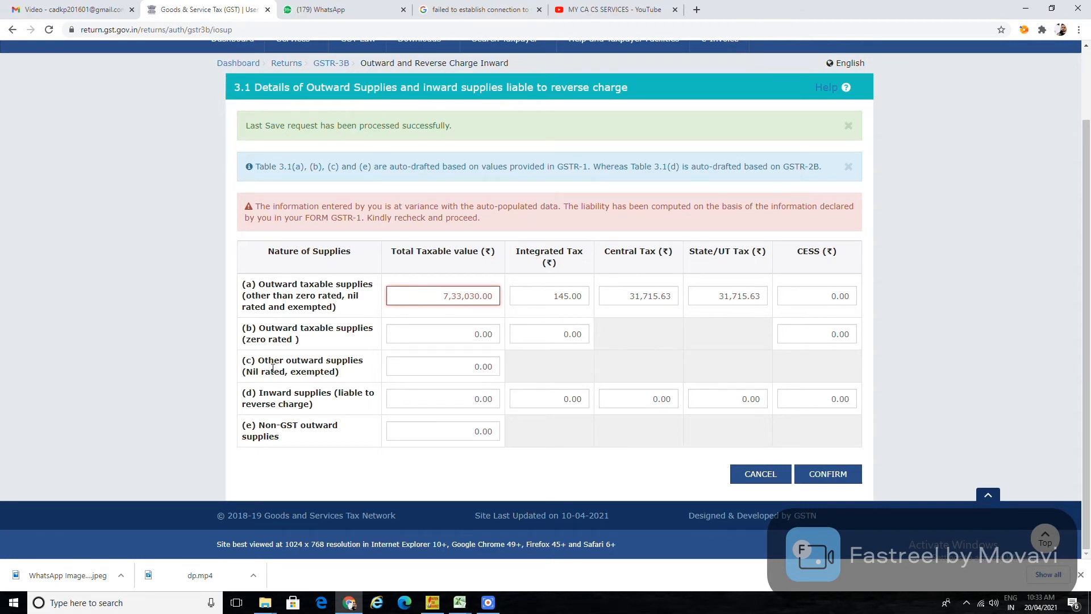
pyautogui.click(408, 368)
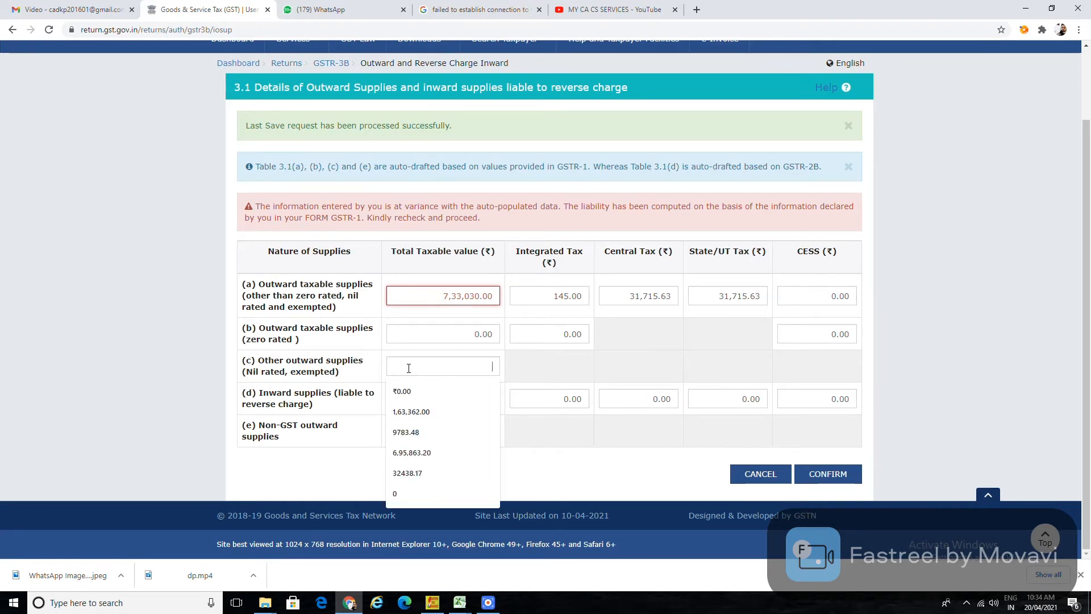
pyautogui.click(529, 378)
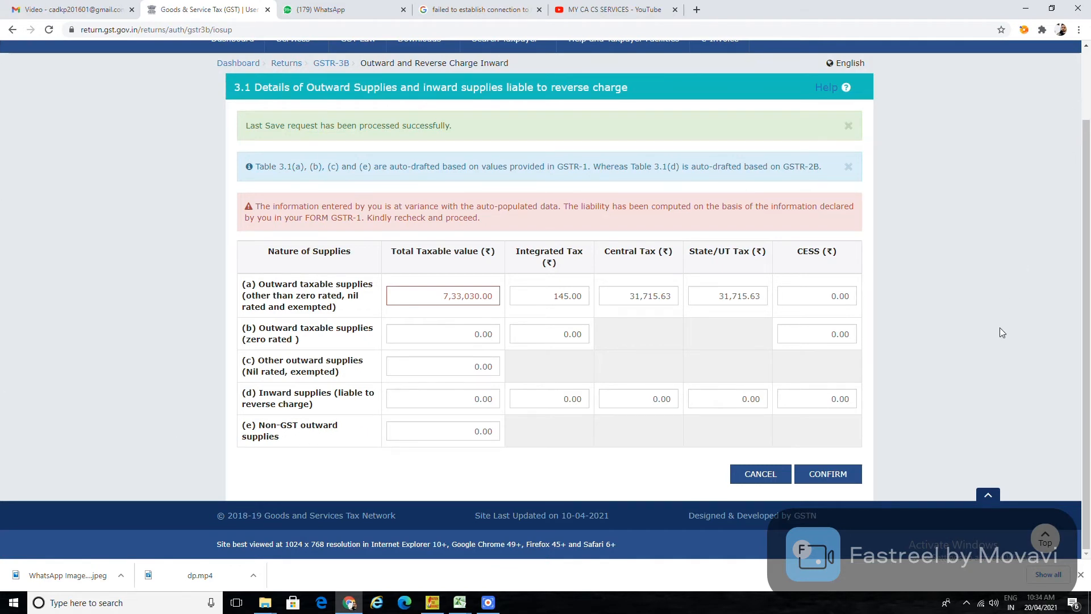
pyautogui.click(829, 475)
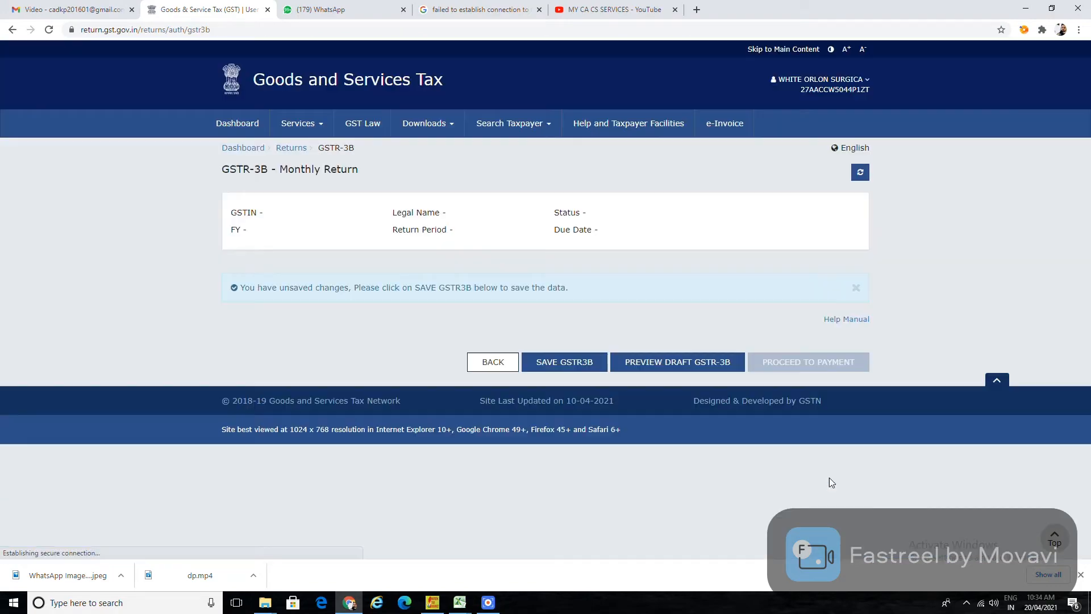
# Scroll down the summary tiles and open the 4. Eligible ITC table.
pyautogui.scroll(-3, 667, 459)
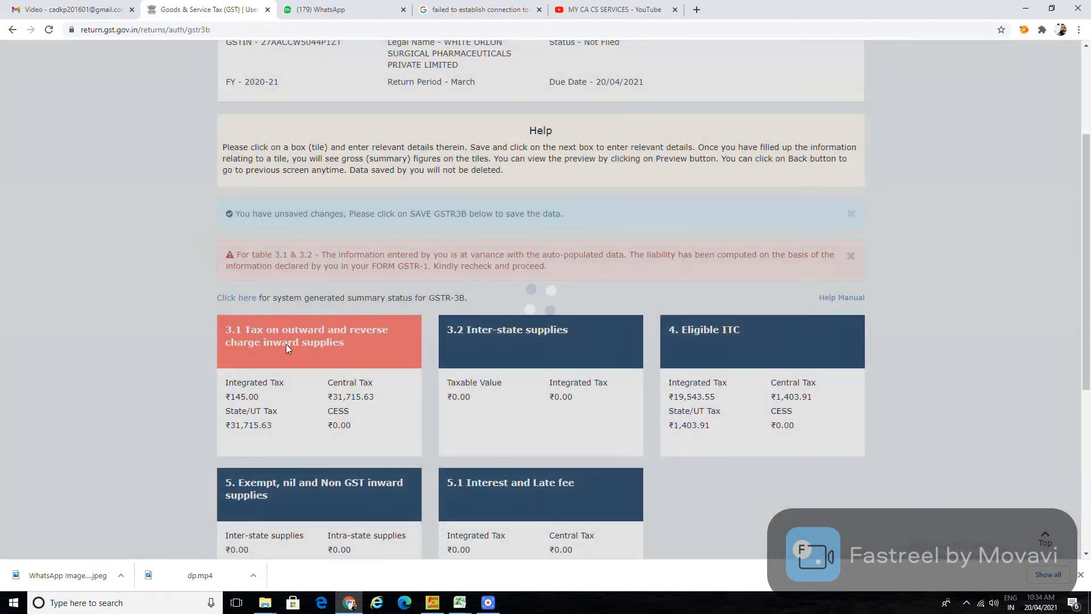
pyautogui.scroll(-2, 440, 527)
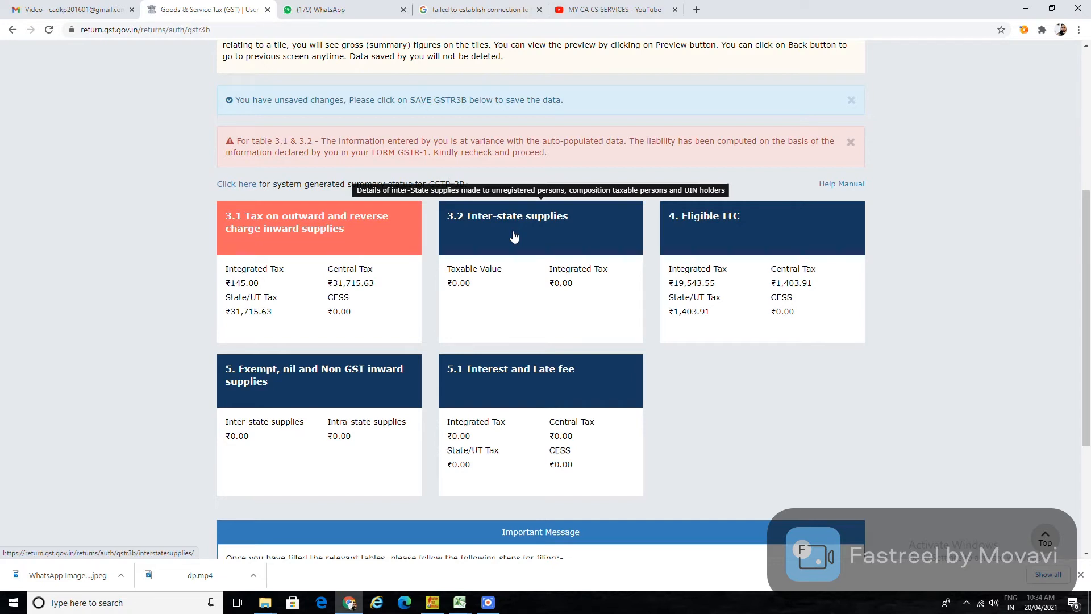
pyautogui.click(739, 246)
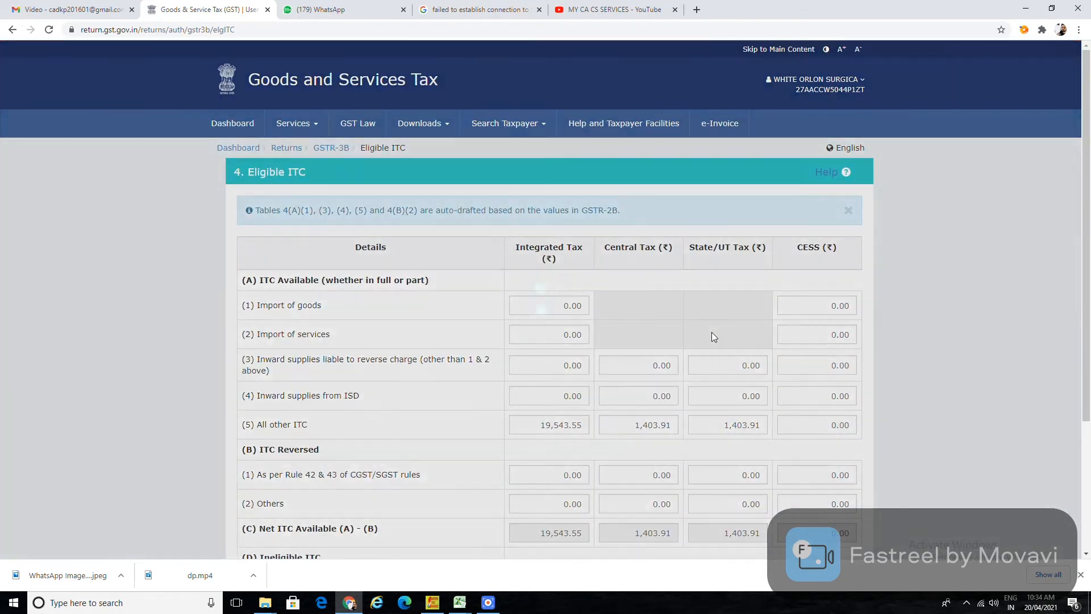
# Check the input credit total in Excel and enter 25,281 central tax under All other ITC.
pyautogui.hotkey('alt', 'Tab')
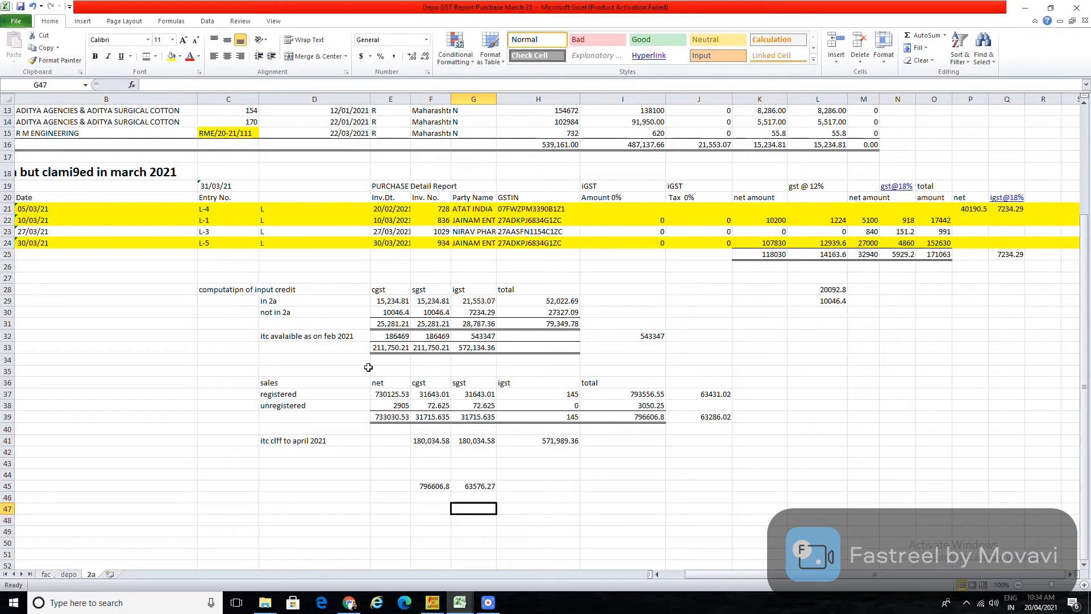
pyautogui.click(385, 326)
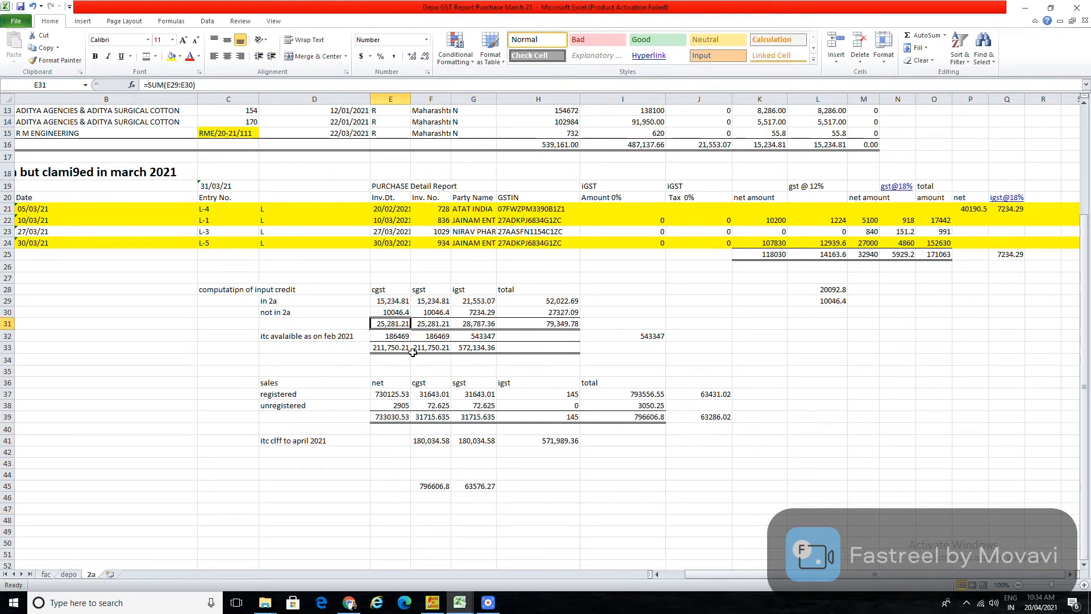
pyautogui.hotkey('alt', 'Tab')
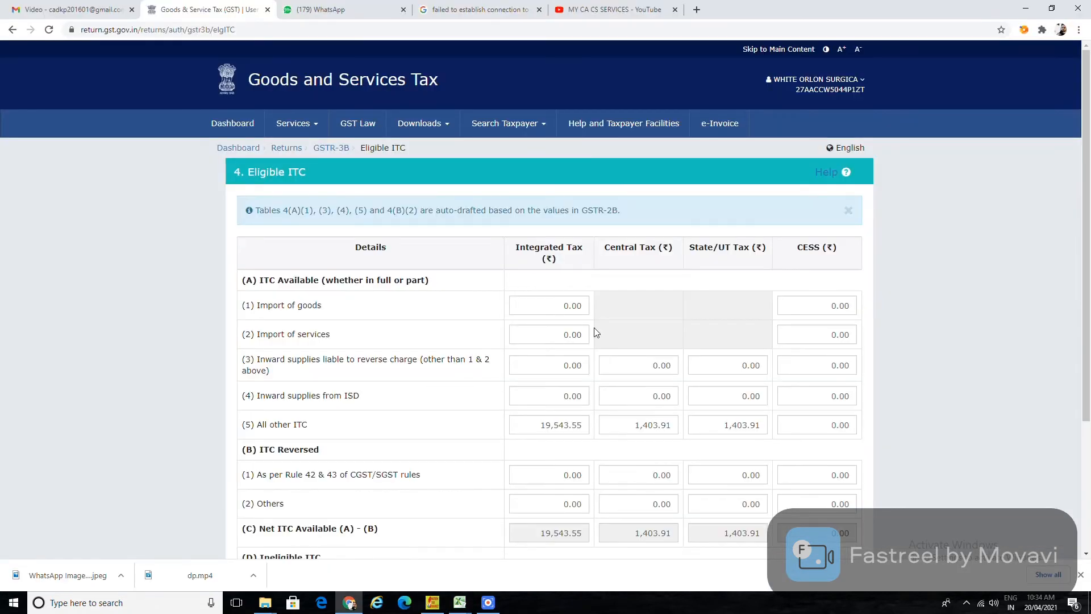
pyautogui.click(630, 425)
pyautogui.write('25')
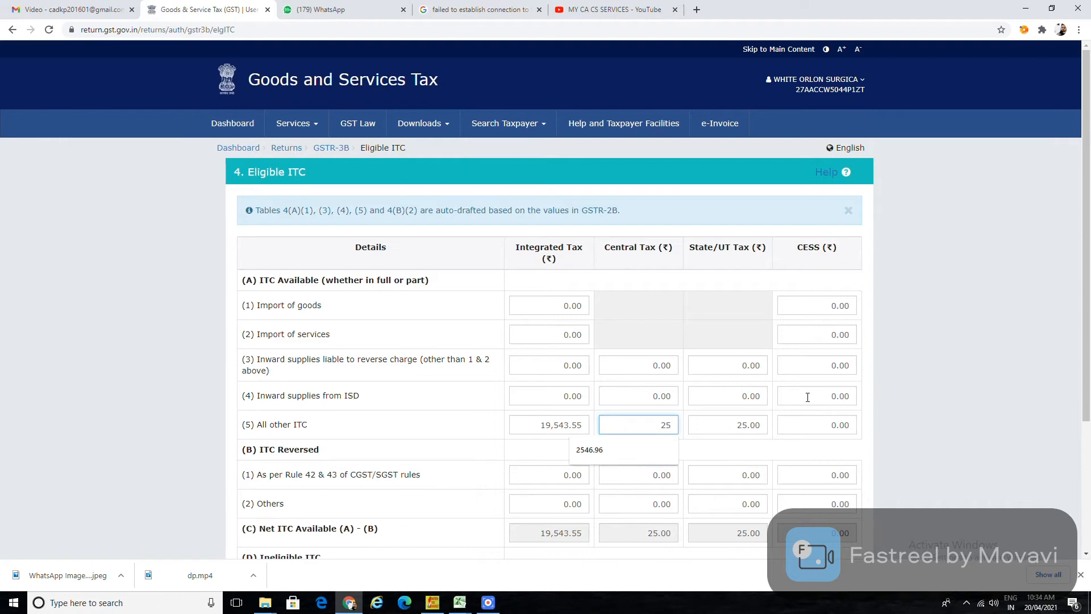
pyautogui.write('281')
pyautogui.click(816, 512)
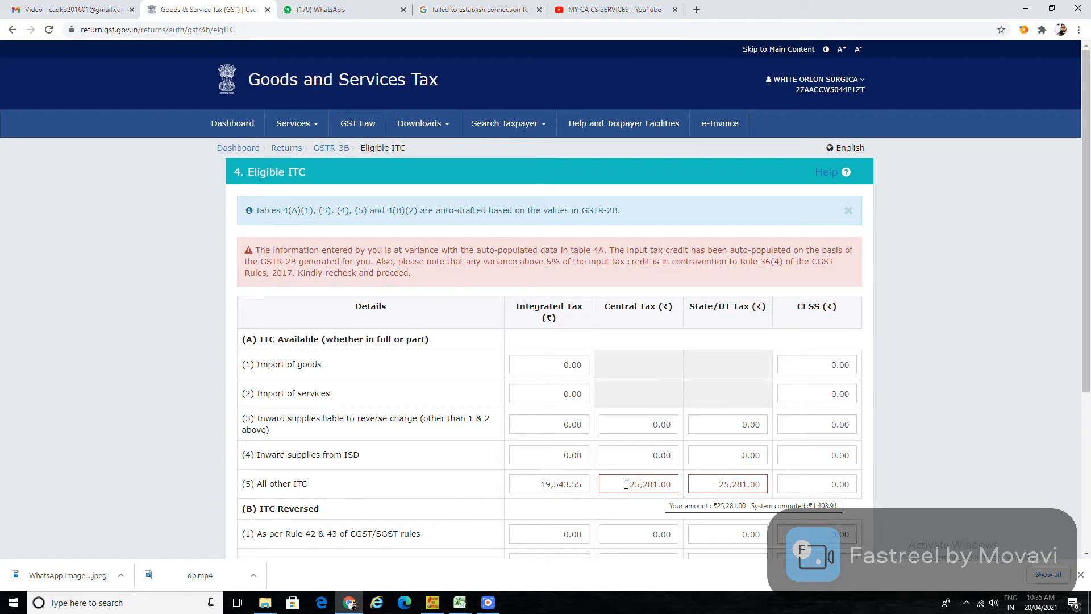
# Replace the All other ITC integrated tax with 28,787 and reopen the table.
pyautogui.hotkey('alt', 'Tab')
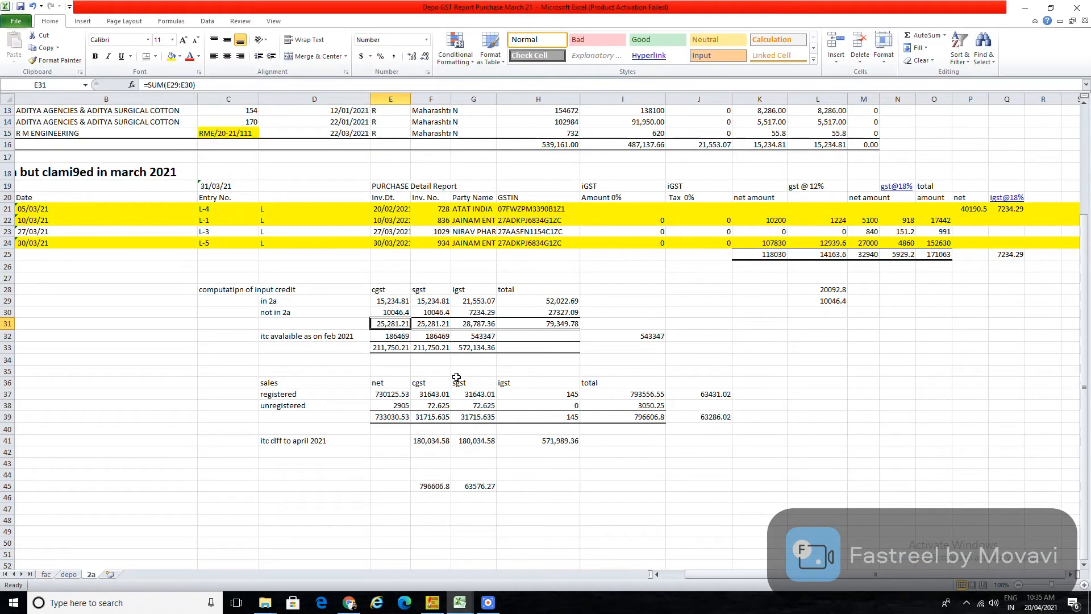
pyautogui.hotkey('alt', 'Tab')
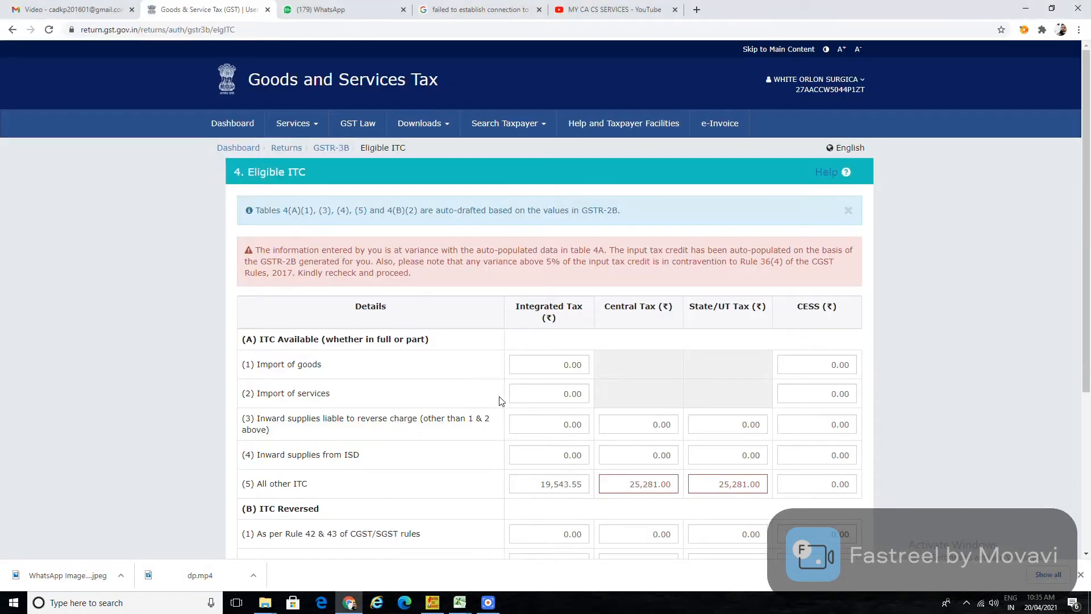
pyautogui.moveTo(541, 487); pyautogui.dragTo(662, 491)
pyautogui.write('28787')
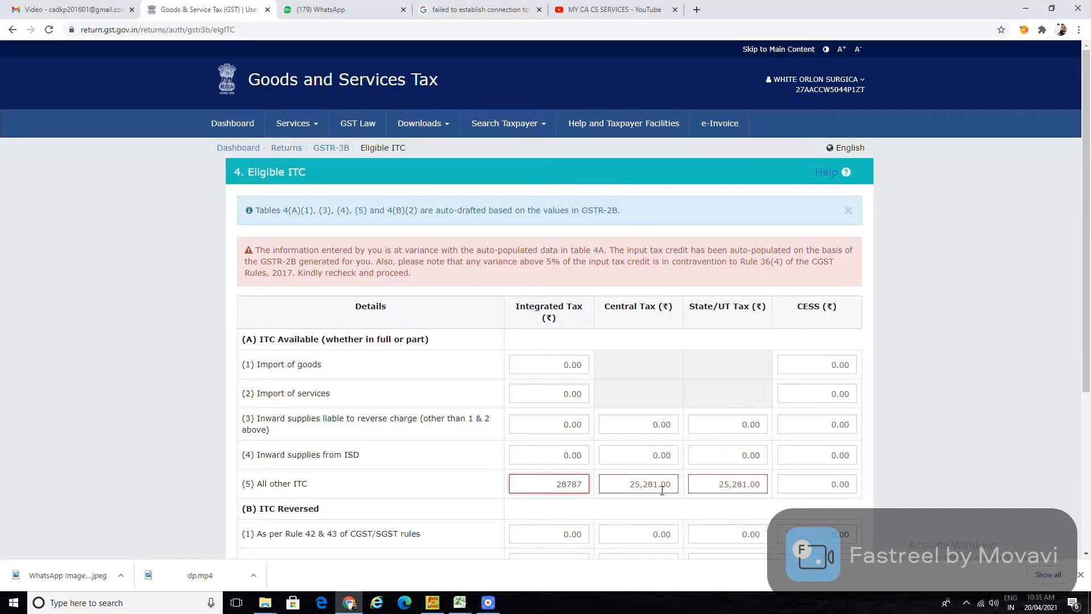
pyautogui.click(971, 480)
pyautogui.hotkey('alt', 'Tab')
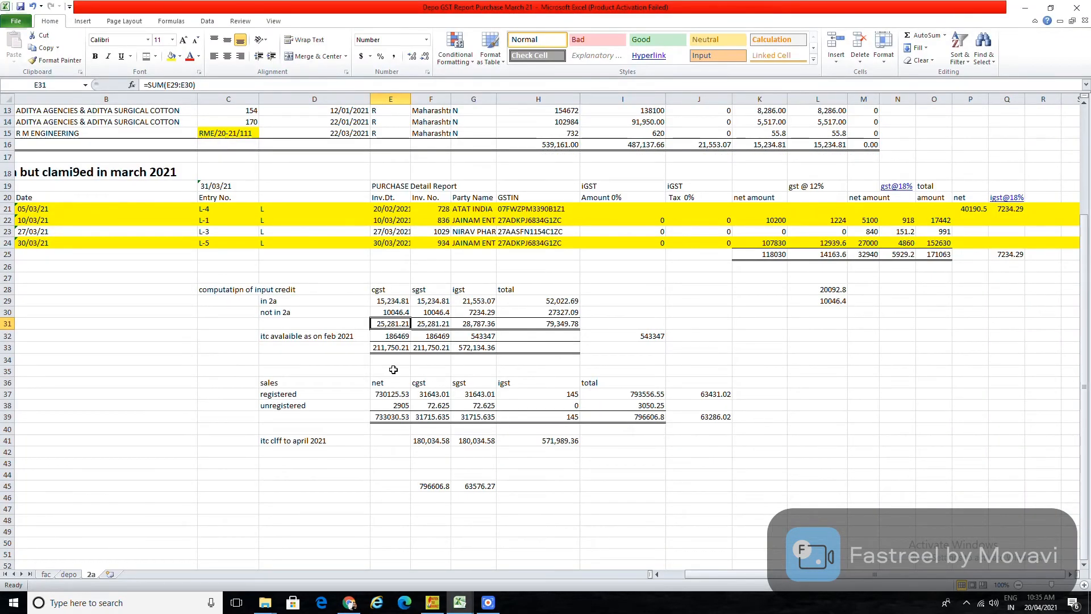
pyautogui.hotkey('alt', 'Tab')
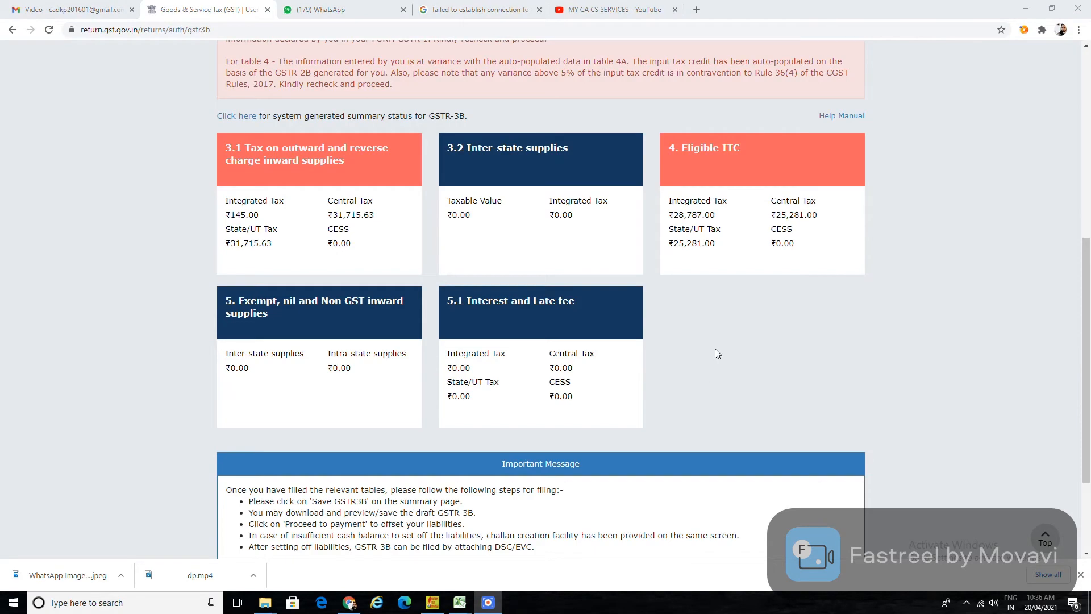
pyautogui.click(742, 171)
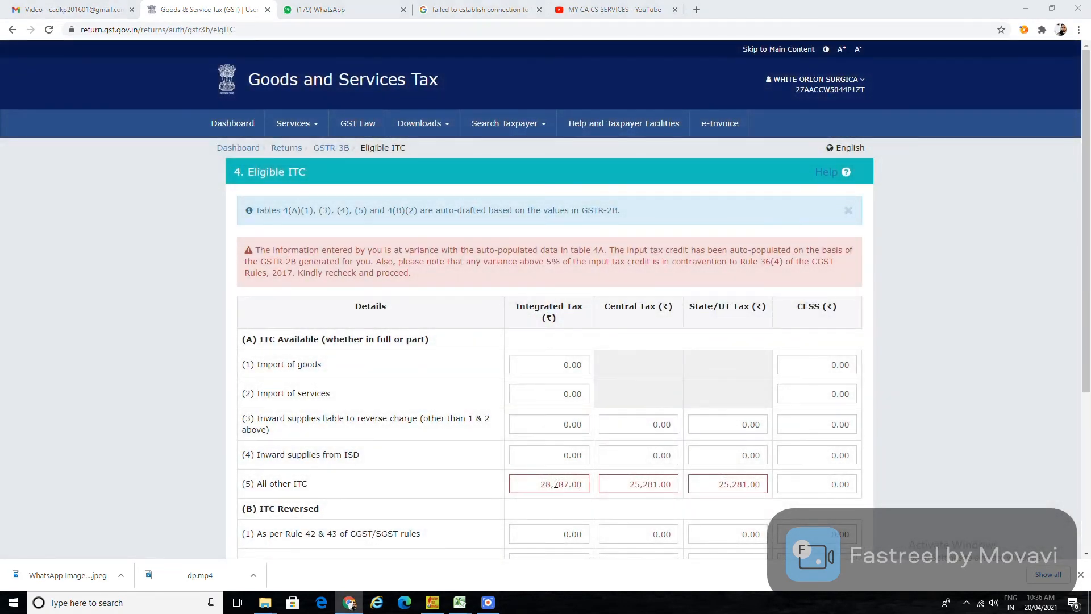
pyautogui.hotkey('alt', 'Tab')
pyautogui.hotkey('alt', 'Tab')
# Check the in 2a, not in 2a and combined input credit totals in rows 29–31.
pyautogui.click(510, 406)
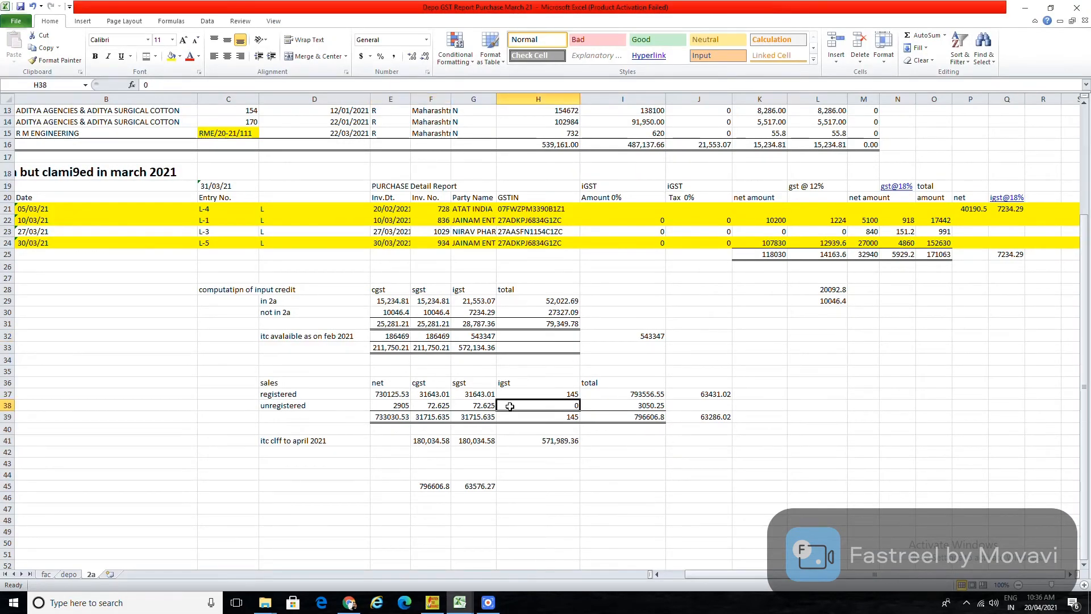
pyautogui.click(381, 305)
pyautogui.hotkey('shift', 'Right')
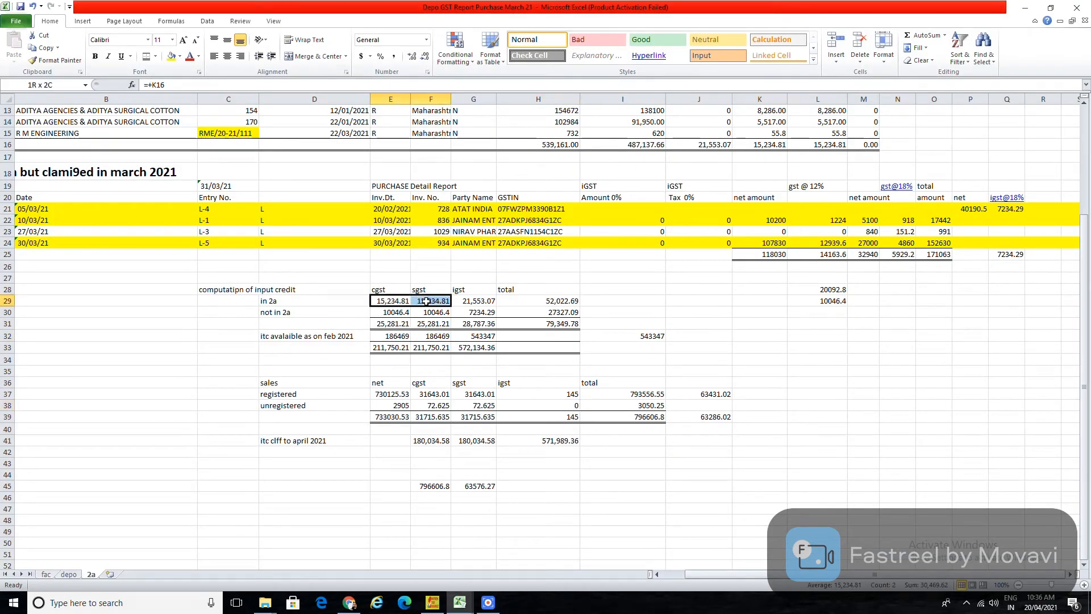
pyautogui.hotkey('shift', 'Right')
pyautogui.moveTo(398, 311); pyautogui.dragTo(458, 310)
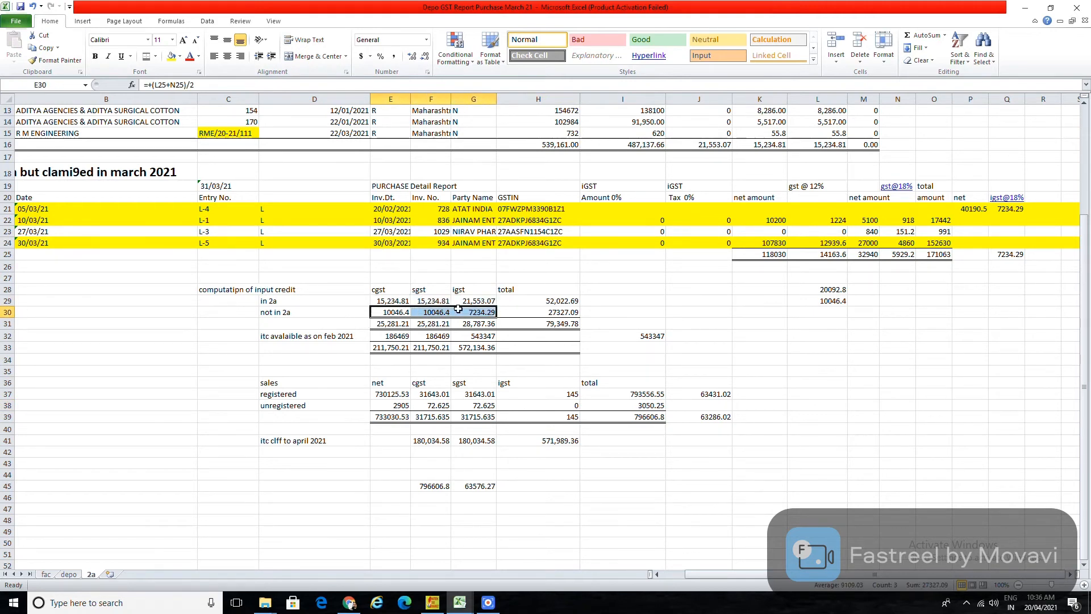
pyautogui.moveTo(382, 324); pyautogui.dragTo(476, 322)
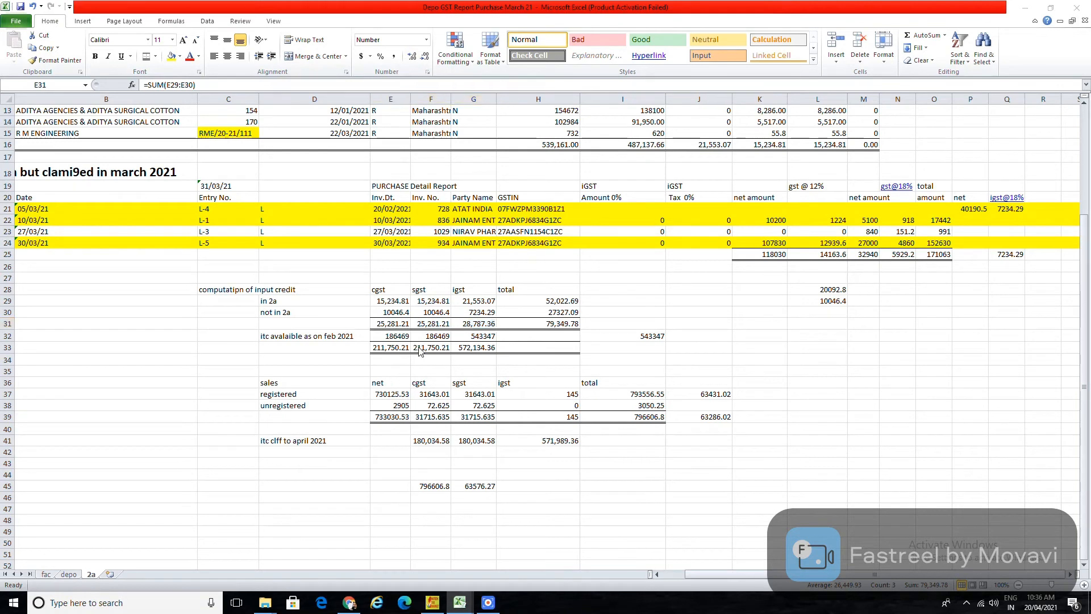
pyautogui.hotkey('alt', 'Tab')
pyautogui.press('Tab')
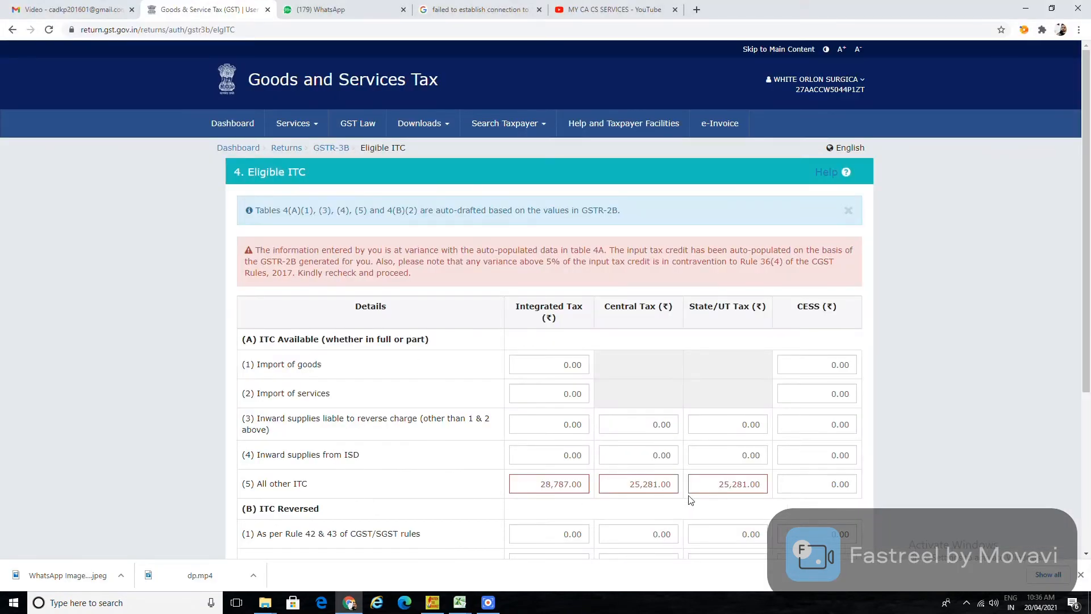
# Confirm the Eligible ITC figures and scroll the summary down to the action buttons.
pyautogui.scroll(-4, 690, 499)
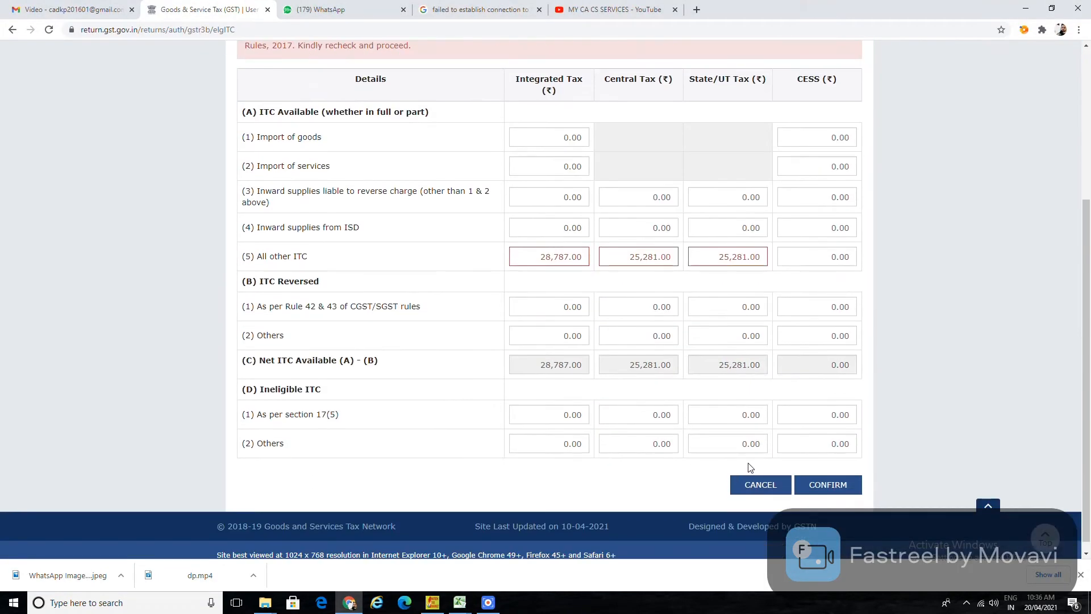
pyautogui.click(818, 486)
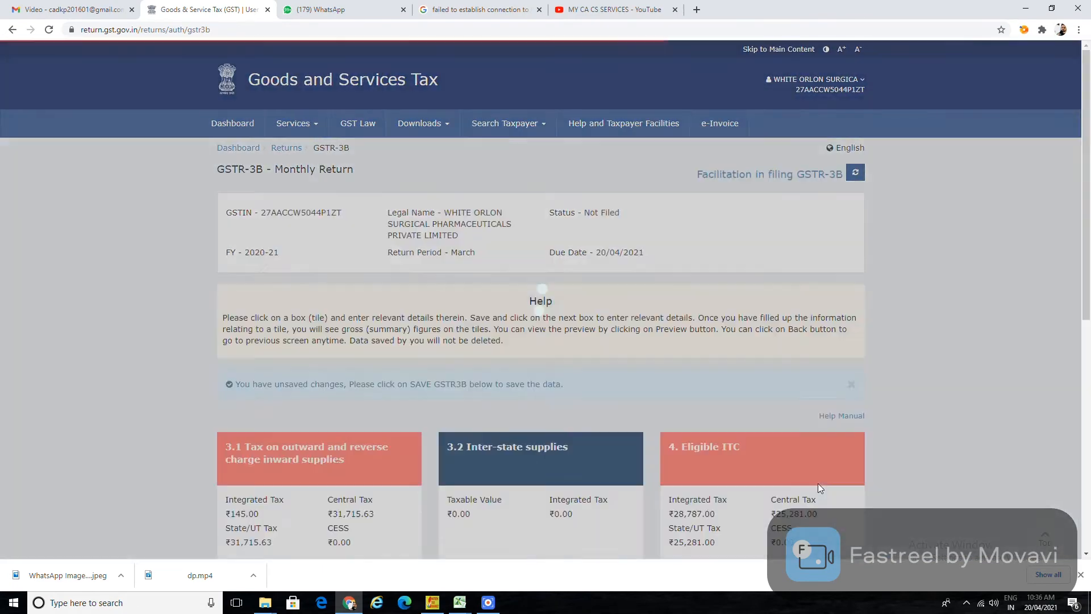
pyautogui.scroll(-7, 632, 417)
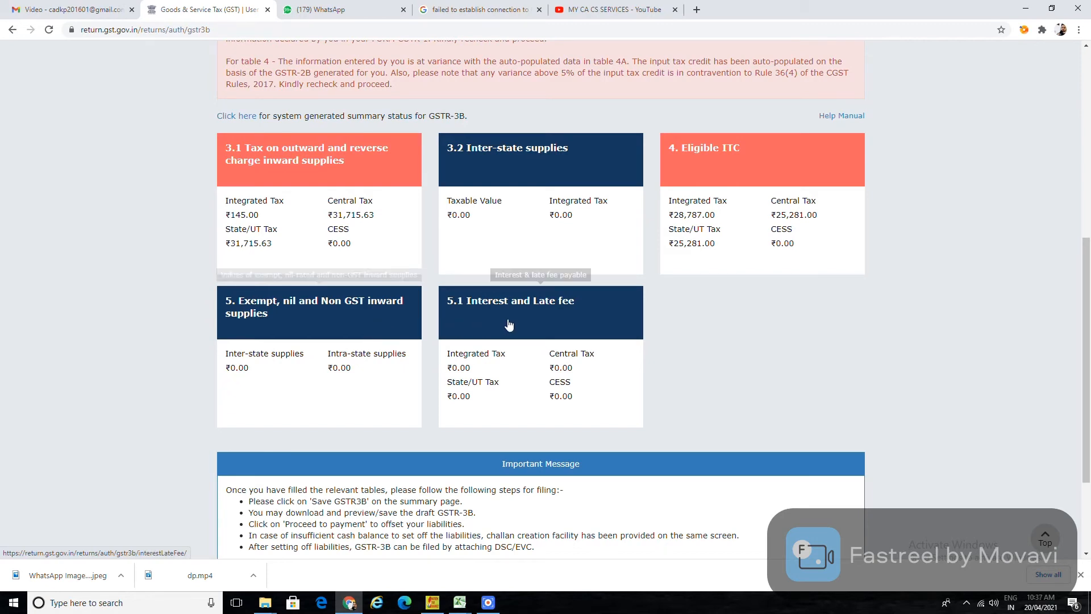
pyautogui.scroll(-3, 510, 324)
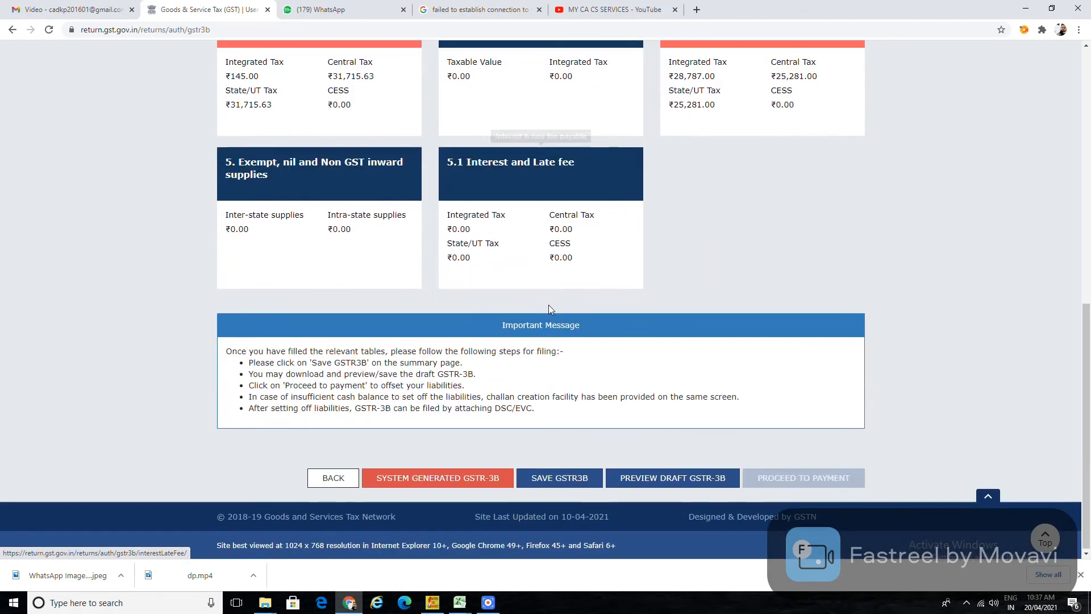
# Save GSTR-3B with the updated outward supplies and Eligible ITC figures, then proceed to payment.
pyautogui.click(550, 479)
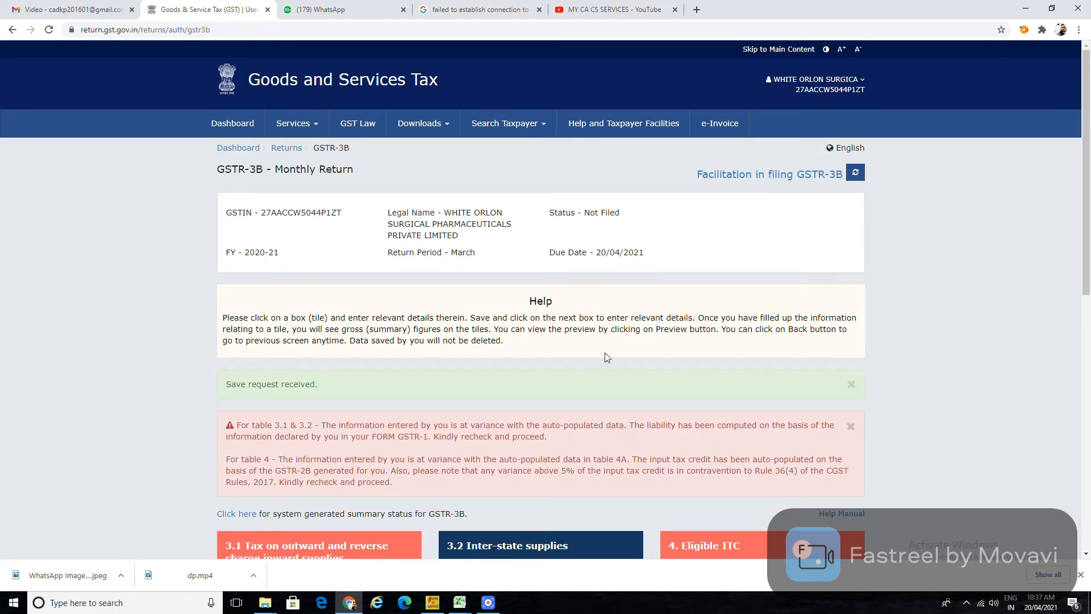
pyautogui.scroll(-2, 605, 353)
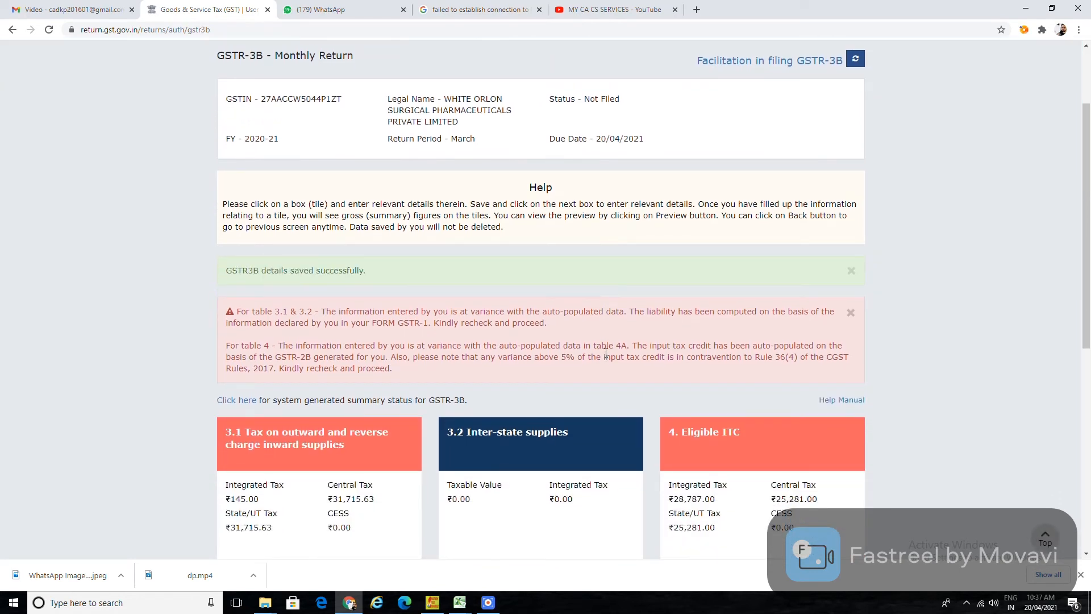
pyautogui.scroll(-8, 334, 321)
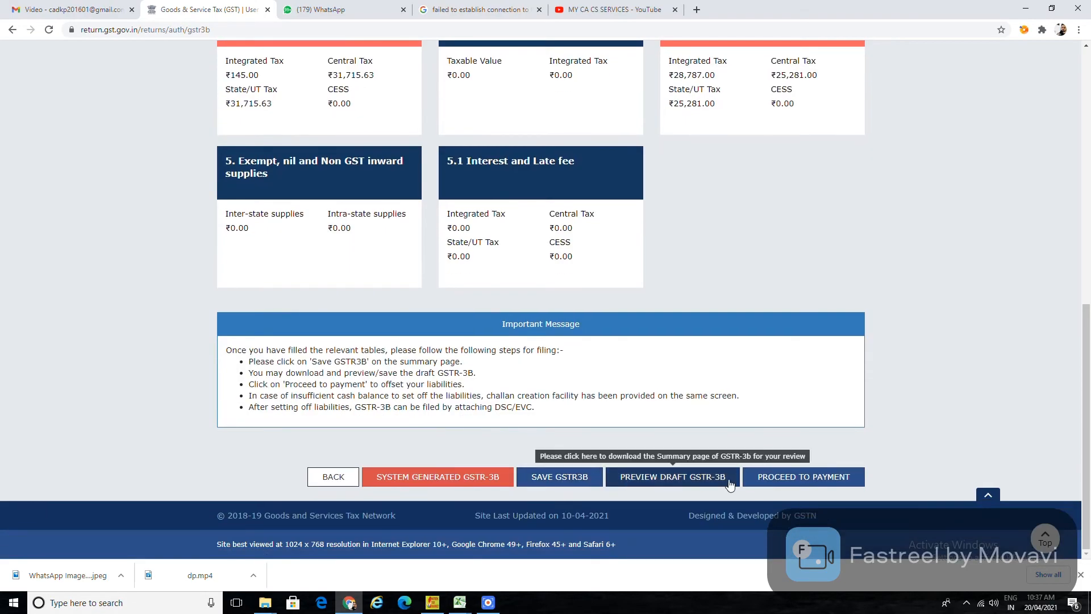
pyautogui.click(775, 478)
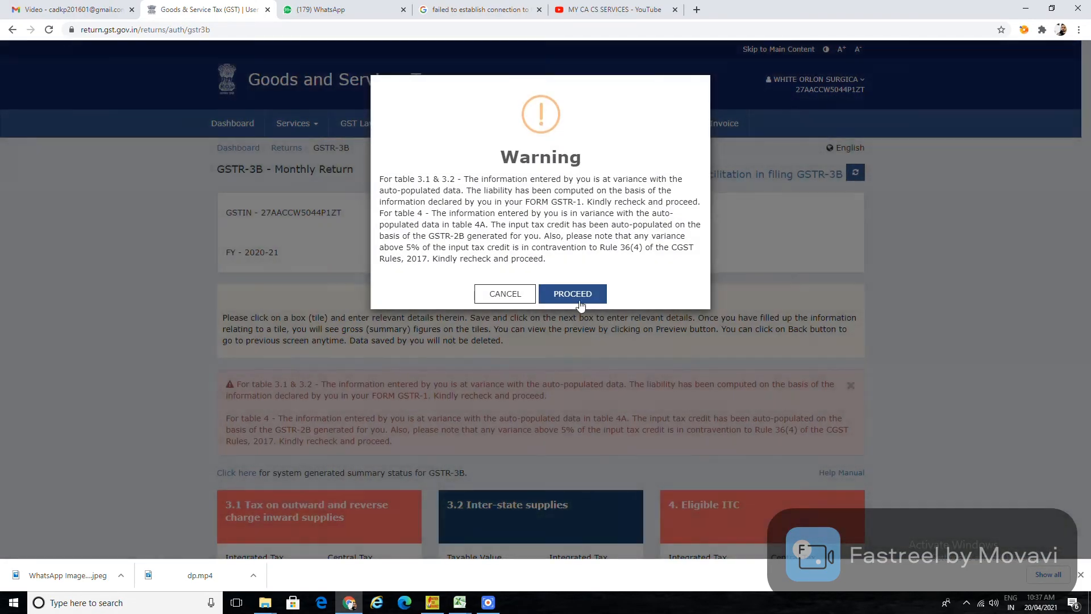
# Accept the warning, then post credit to ledger so ITC offsets all March liabilities.
pyautogui.click(580, 304)
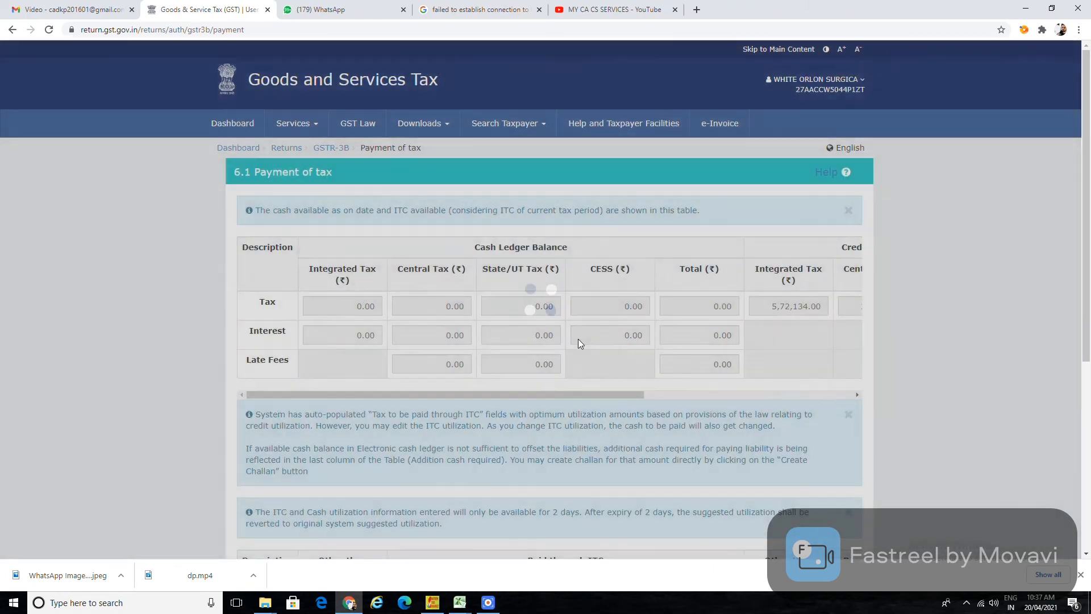
pyautogui.scroll(-5, 578, 349)
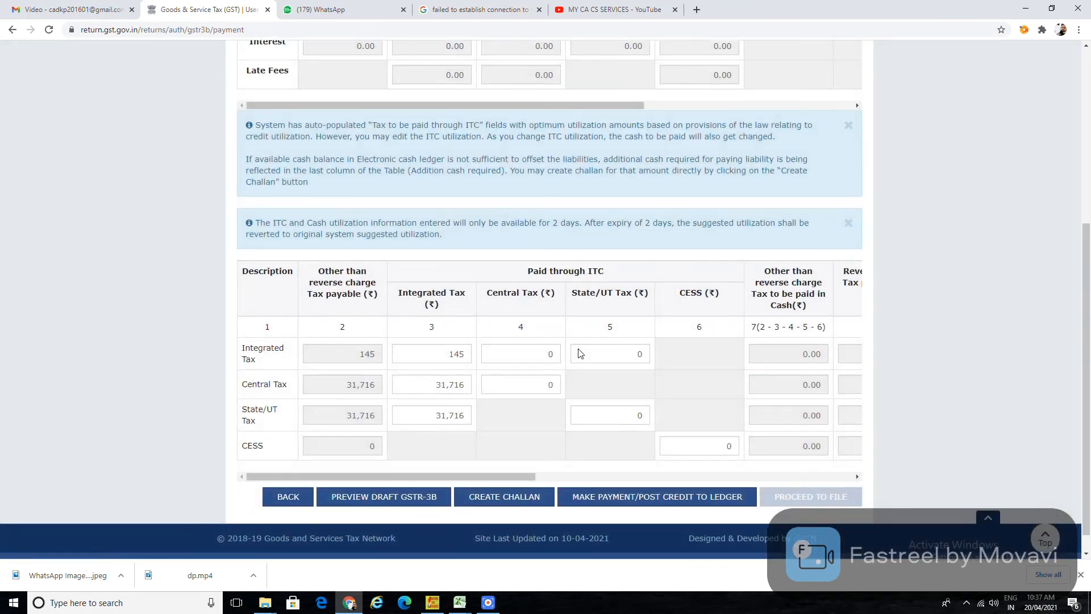
pyautogui.scroll(-1, 578, 349)
pyautogui.moveTo(435, 334)
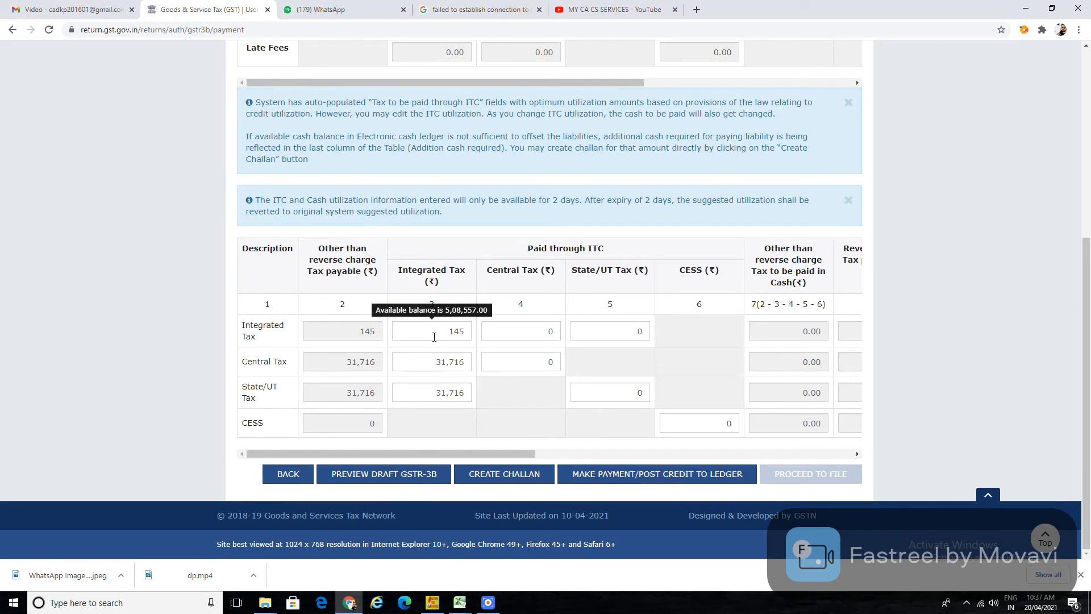
pyautogui.moveTo(445, 365)
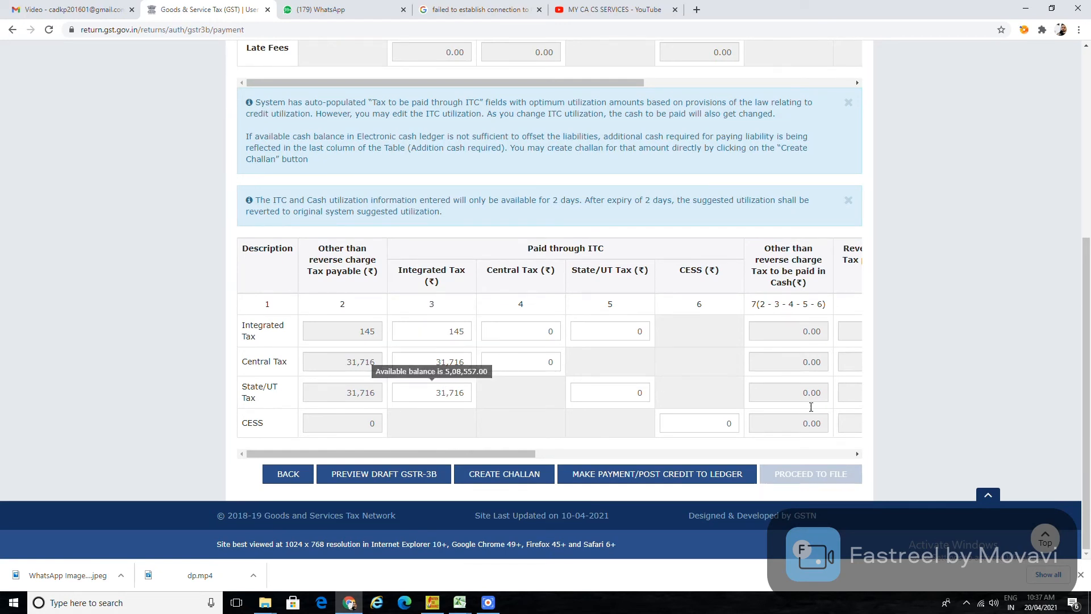
pyautogui.moveTo(506, 453); pyautogui.dragTo(929, 455)
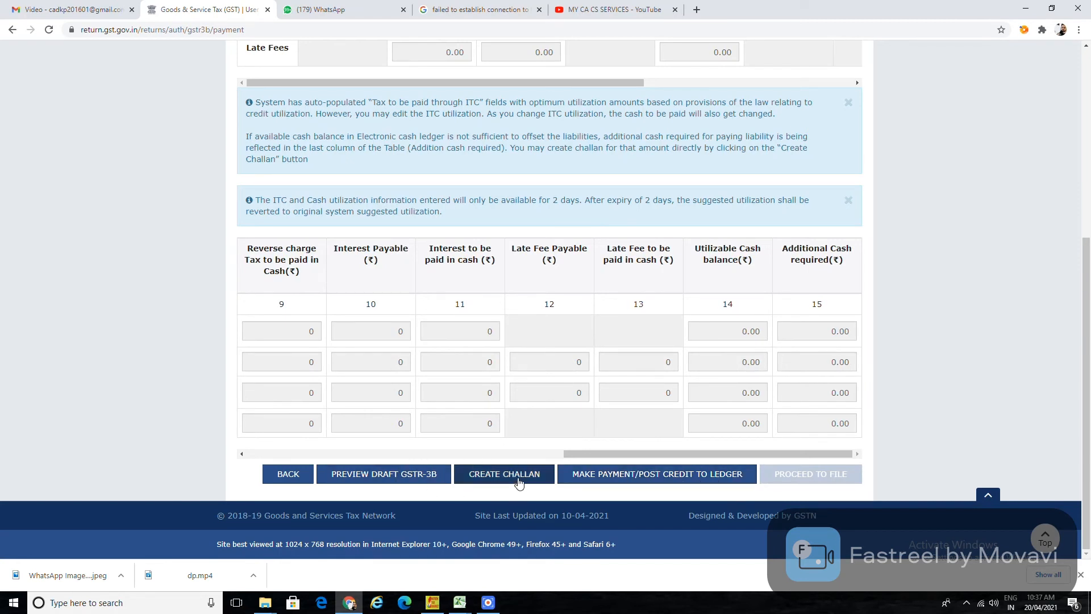
pyautogui.click(641, 482)
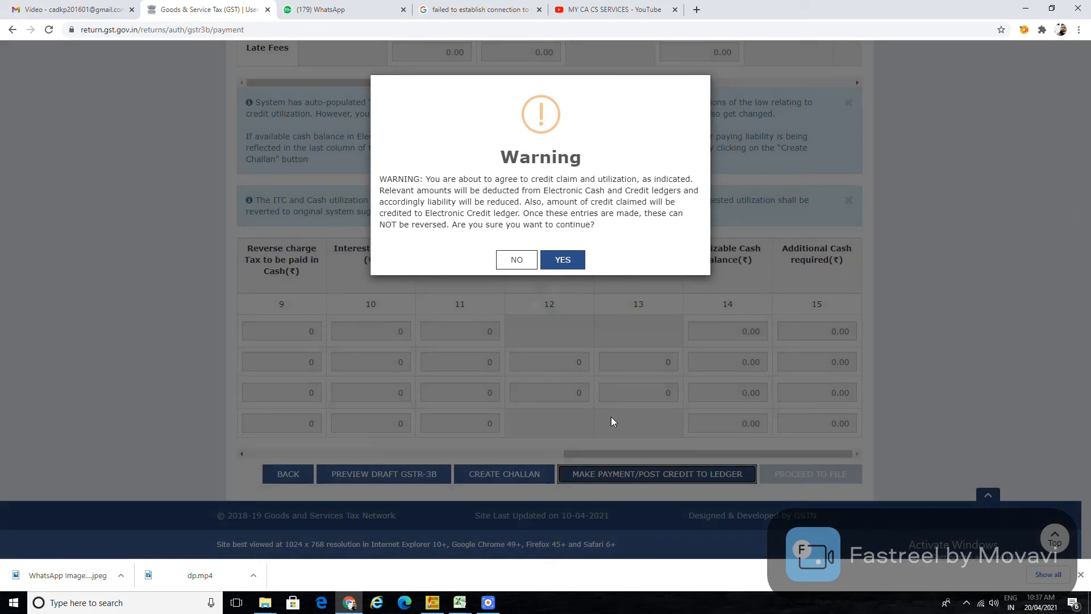
pyautogui.click(557, 262)
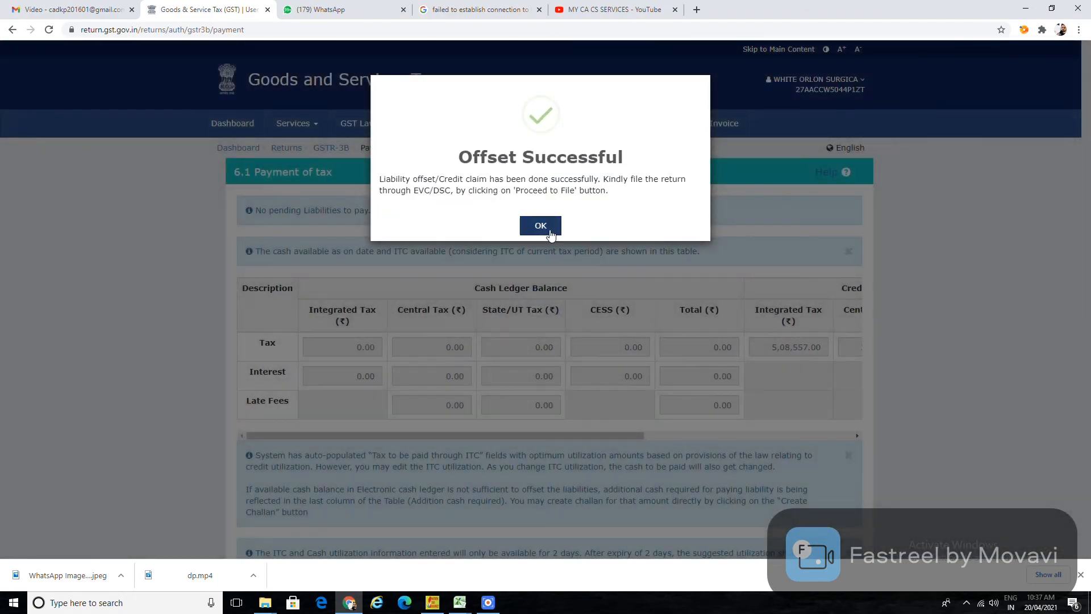
pyautogui.click(540, 226)
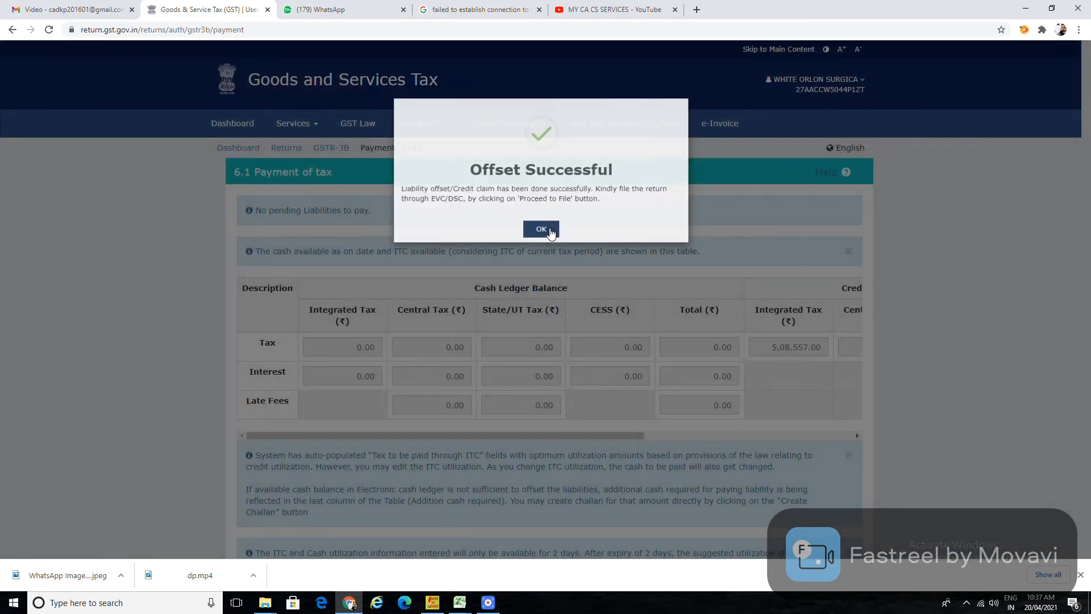
pyautogui.scroll(-7, 713, 384)
# Affirm the filing declaration, select the authorised signatory, and decline the token PIN-change prompt.
pyautogui.click(814, 474)
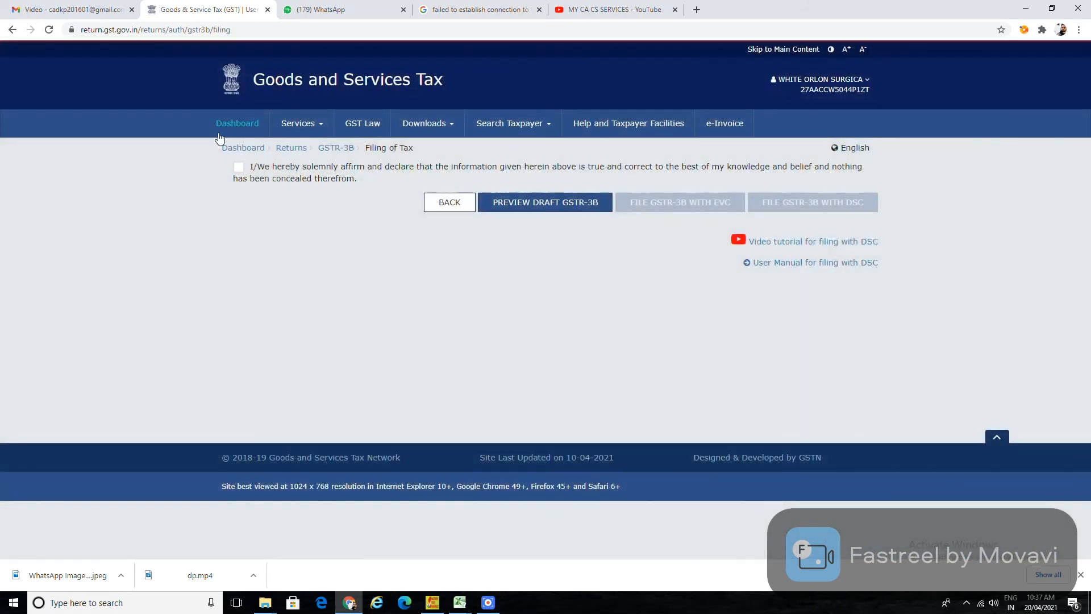
pyautogui.click(239, 169)
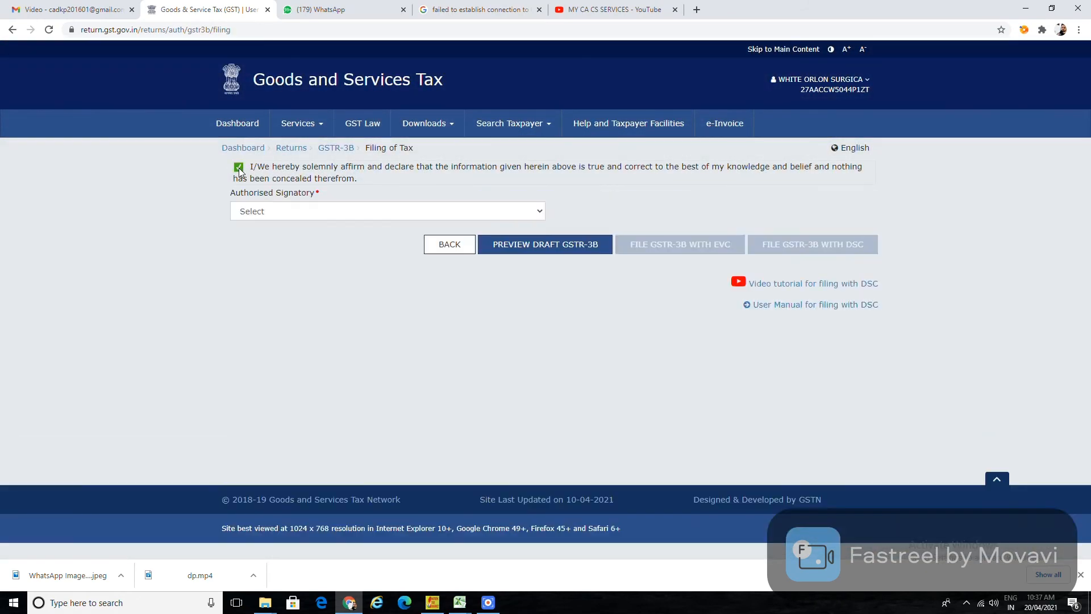
pyautogui.click(250, 215)
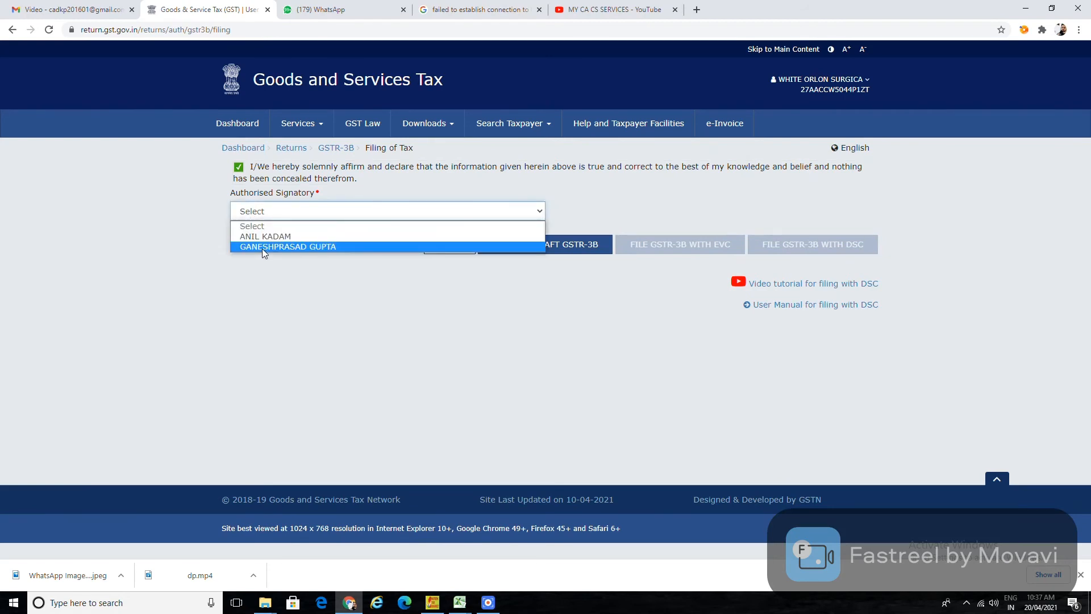
pyautogui.click(264, 248)
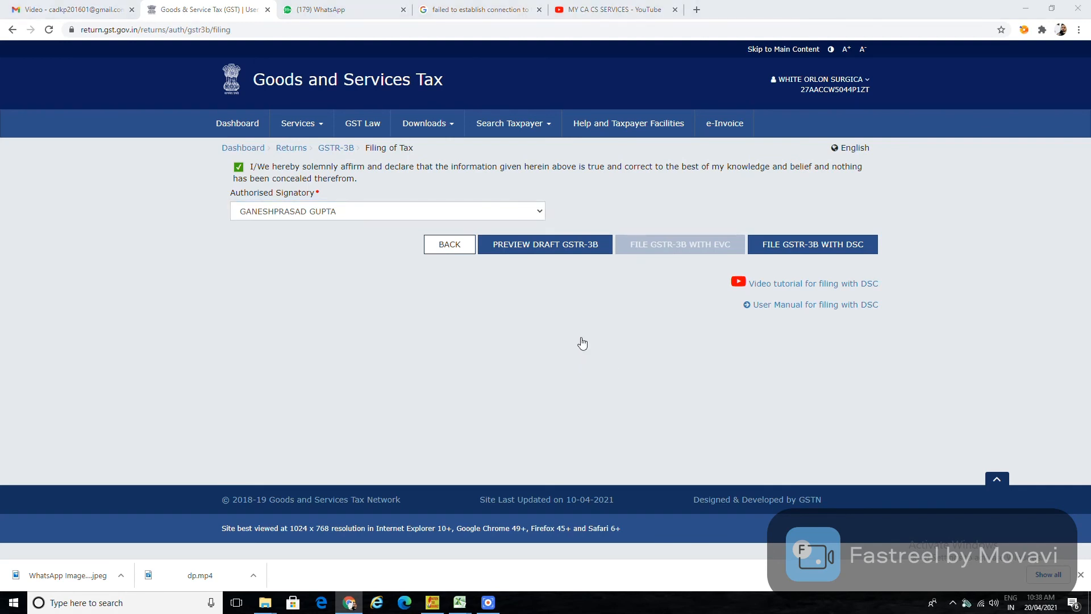
pyautogui.click(652, 336)
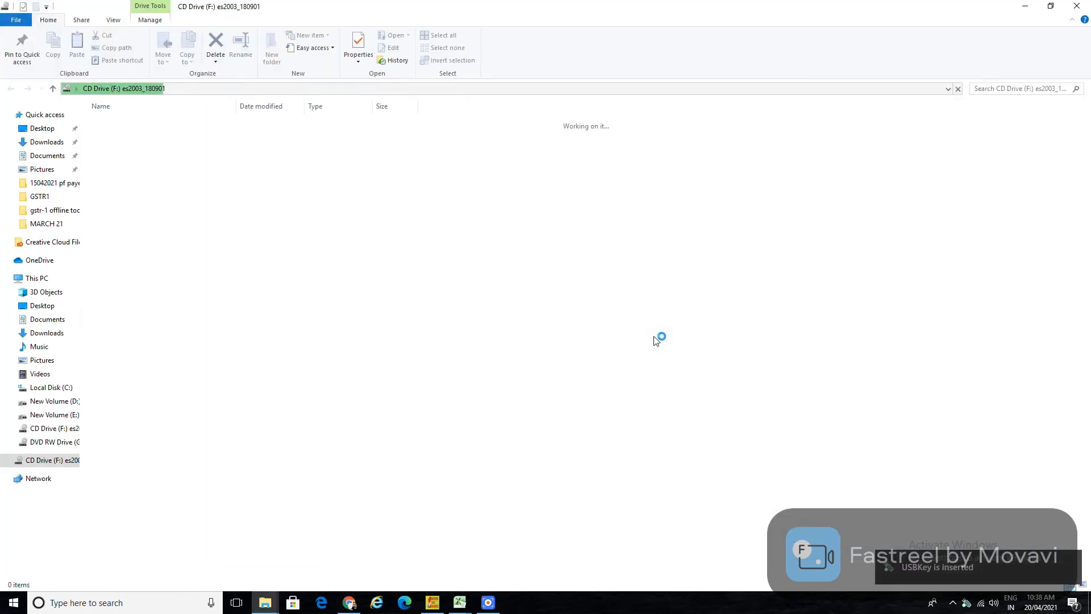
# Minimize File Explorer and file GSTR-3B with DSC, proceeding past the late-fee notice and final warning.
pyautogui.click(1025, 6)
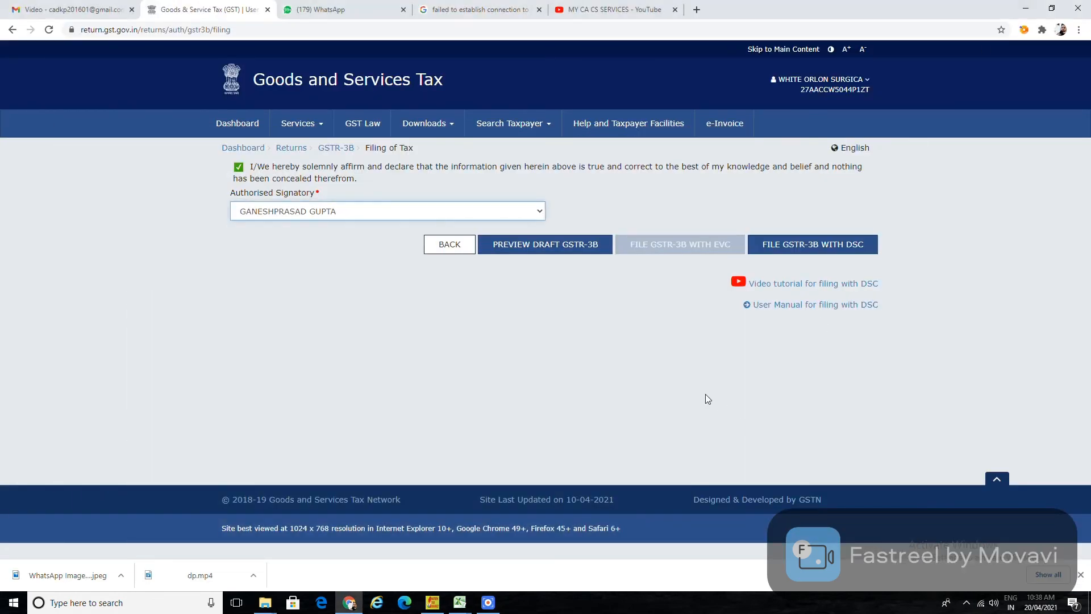
pyautogui.click(811, 246)
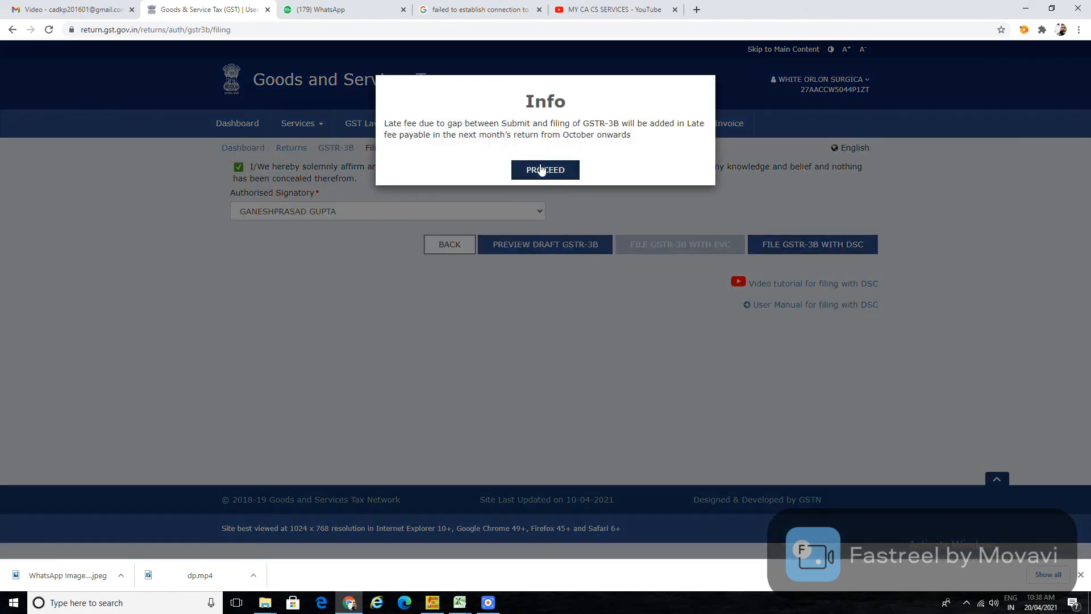
pyautogui.click(541, 169)
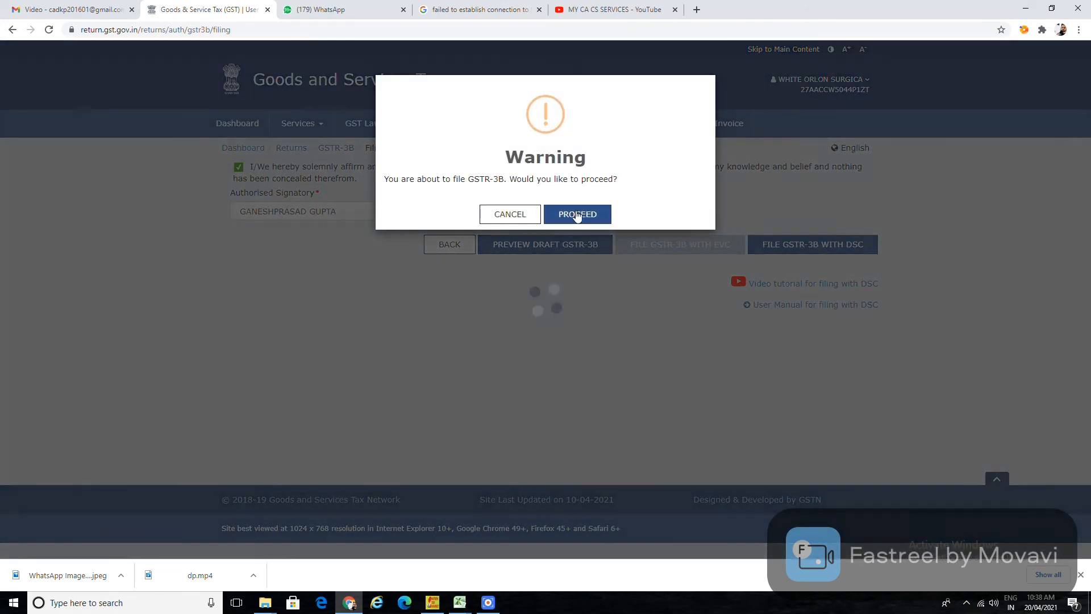
pyautogui.click(577, 215)
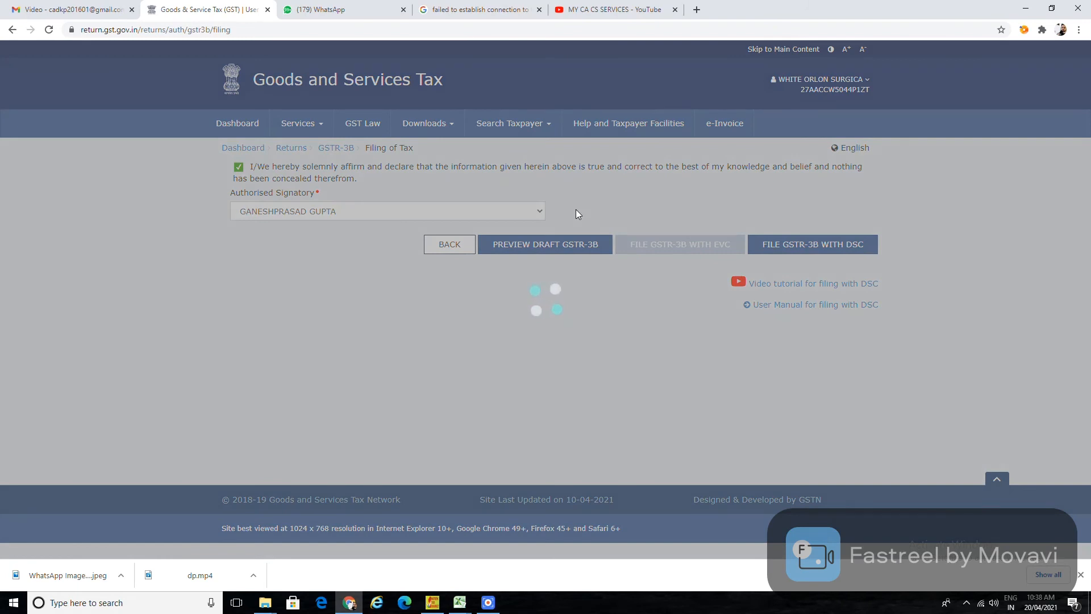